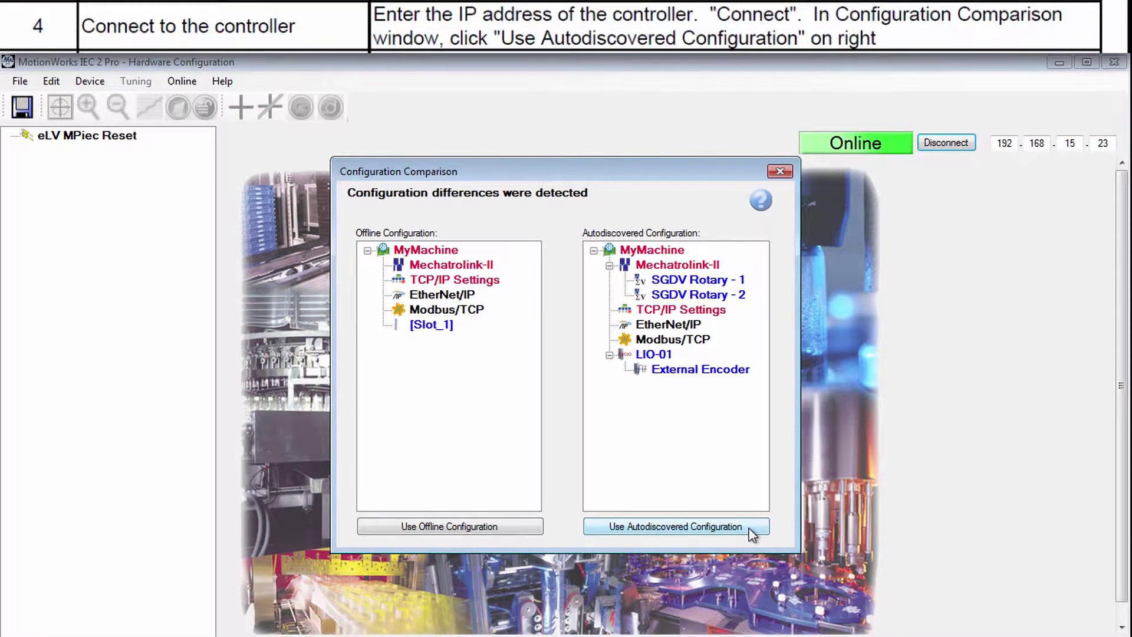
Adopt the autodiscovered configuration listing two SGDV Rotary axes and LIO-01.
{"action": "left_click", "coordinate": [753, 534]}
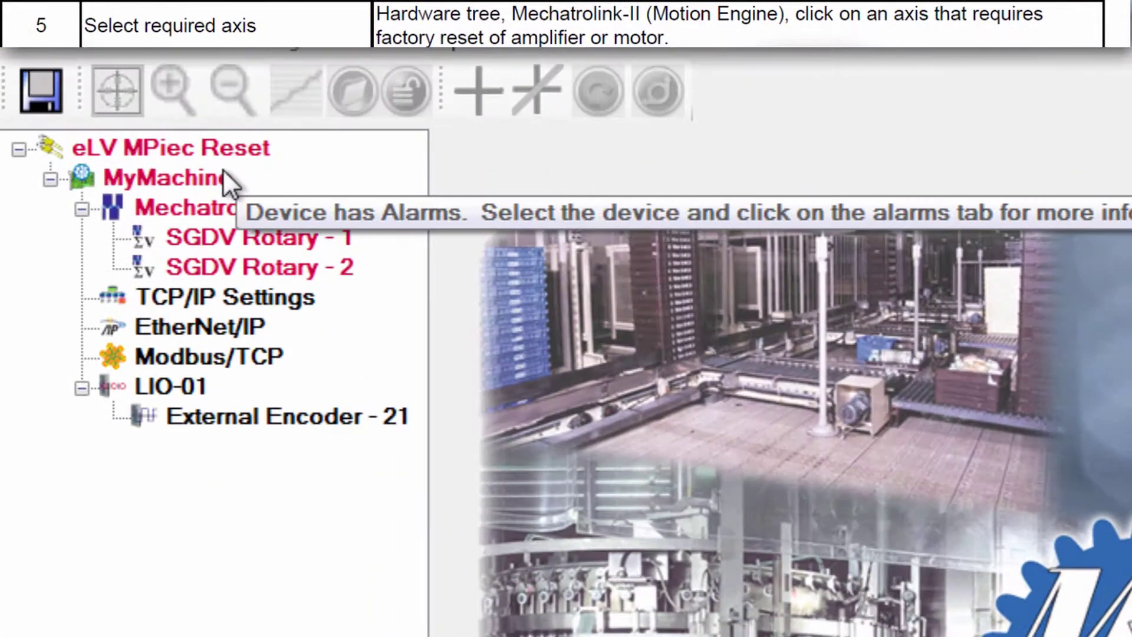
Select SGDV Rotary - 1 under MyMachine and start its default Pn and absolute encoder resets.
{"action": "left_click", "coordinate": [222, 185]}
{"action": "left_click", "coordinate": [284, 236]}
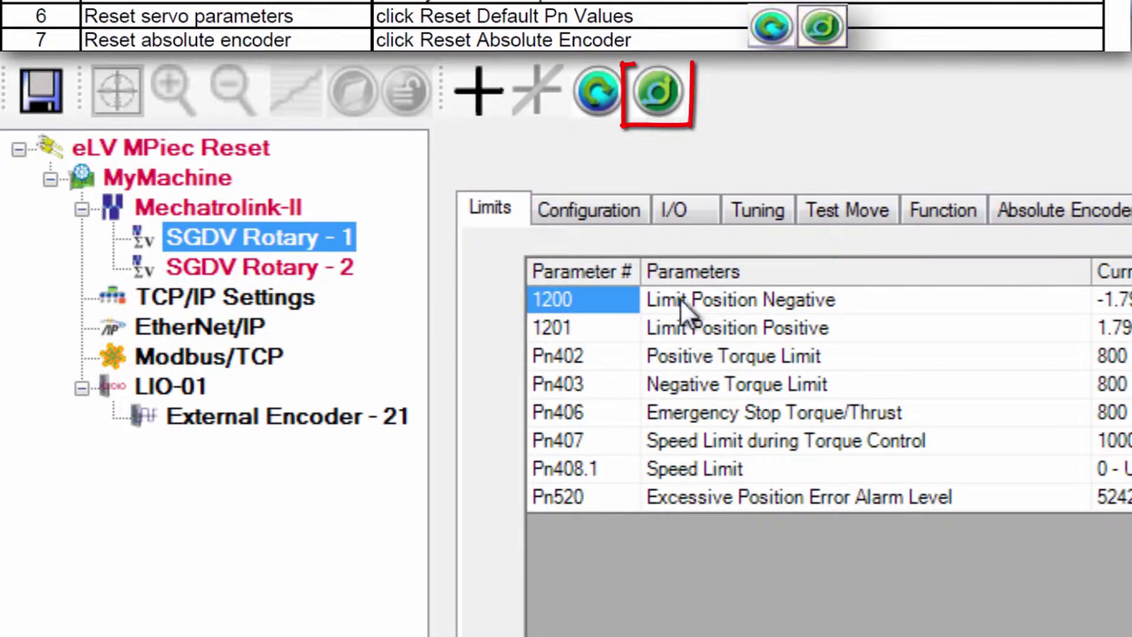
{"action": "left_click", "coordinate": [659, 95]}
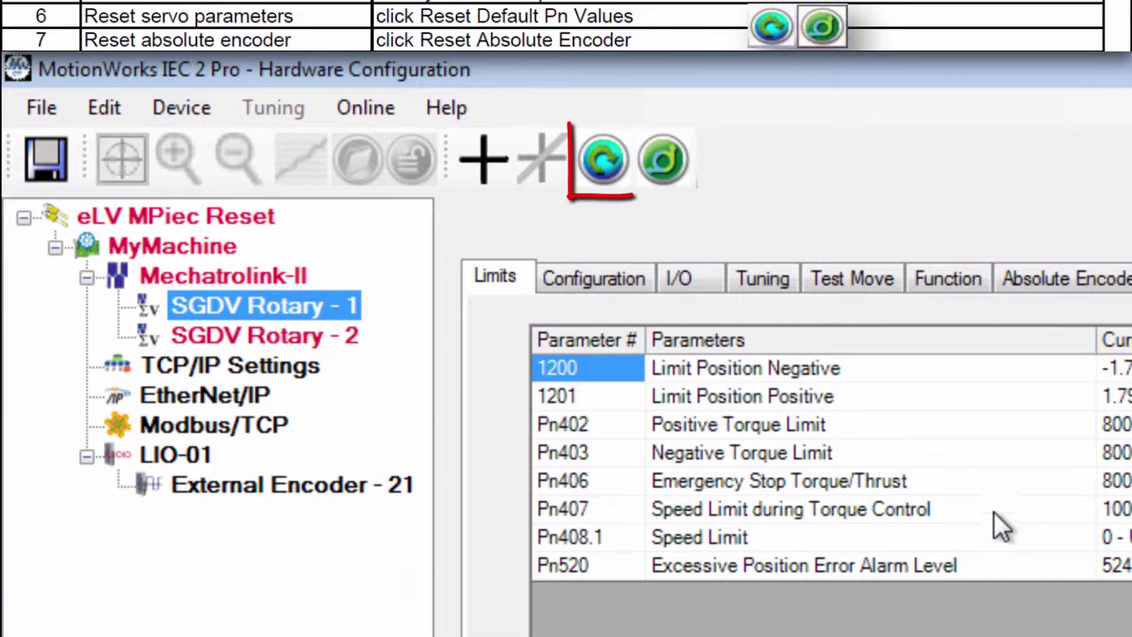
{"action": "left_click", "coordinate": [618, 178]}
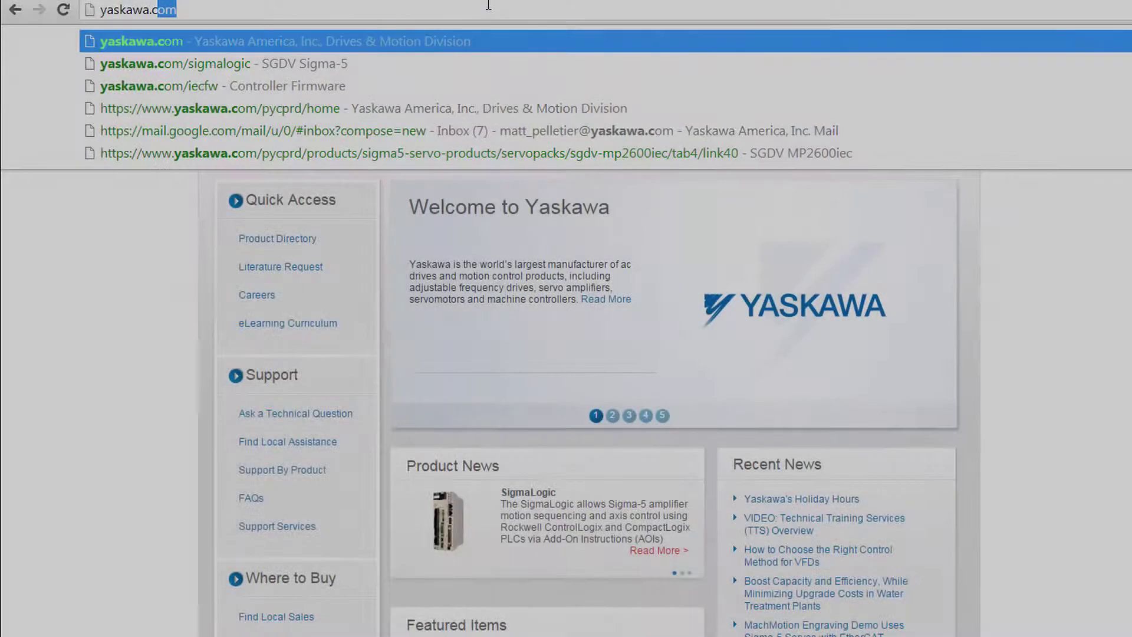
Go to yaskawa.com/iec and show the Documents list on the MP2600iec product page.
{"action": "type", "text": "ec"}
{"action": "key", "text": "Return"}
{"action": "scroll", "coordinate": [666, 401], "scroll_direction": "down", "scroll_amount": 3}
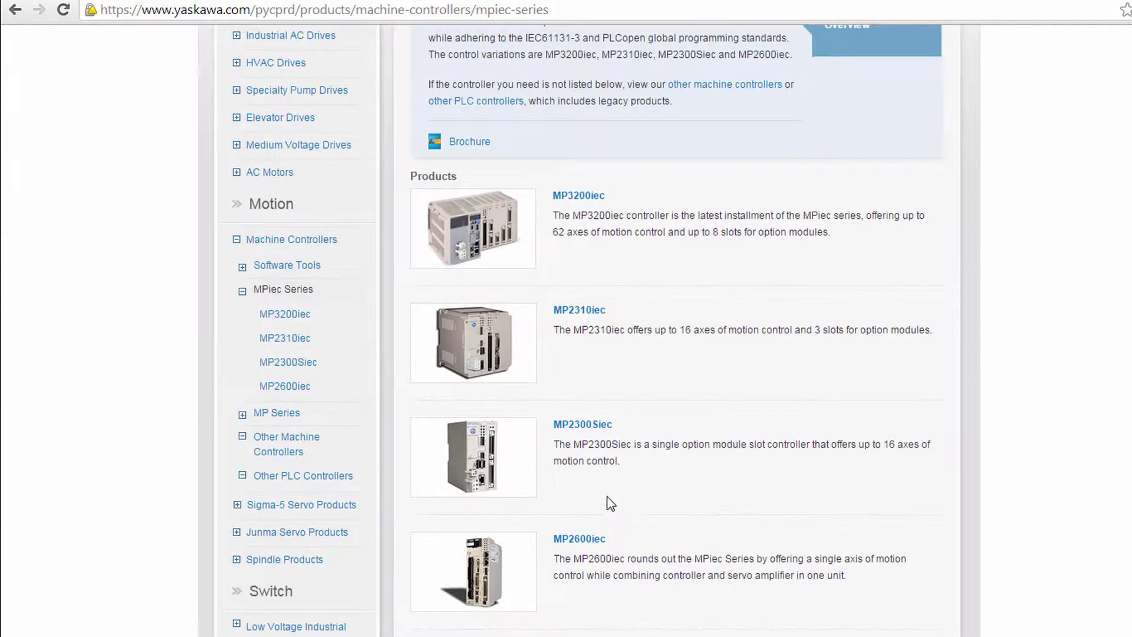
{"action": "left_click", "coordinate": [593, 542]}
{"action": "left_click", "coordinate": [705, 150]}
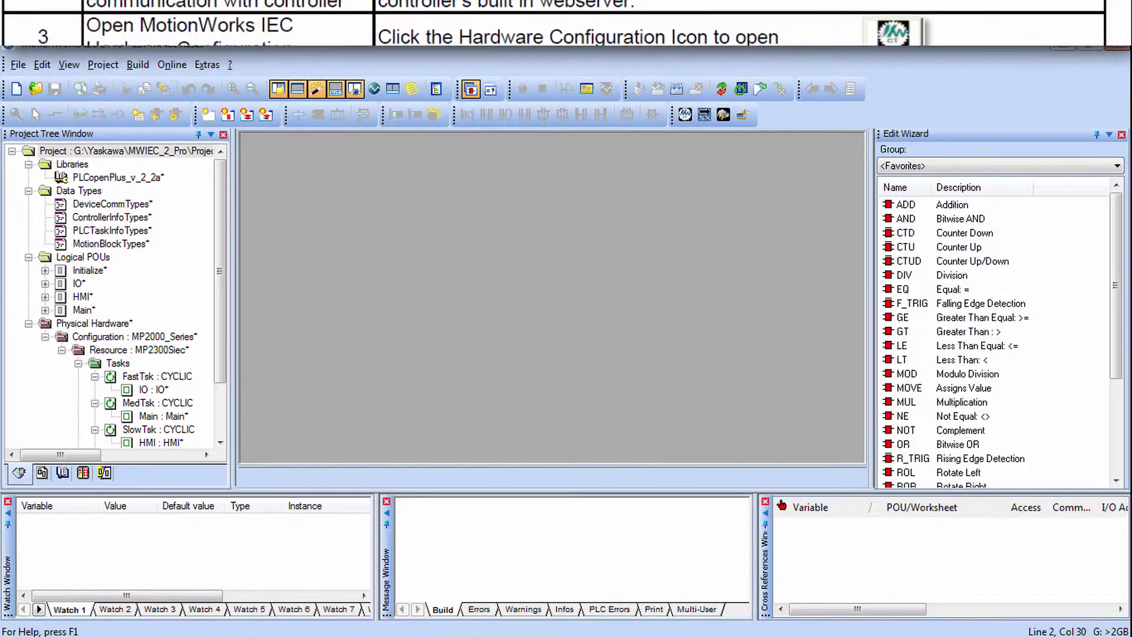
Launch Hardware Configuration and connect to the controller at IP 192.168.15.23.
{"action": "left_click", "coordinate": [685, 115]}
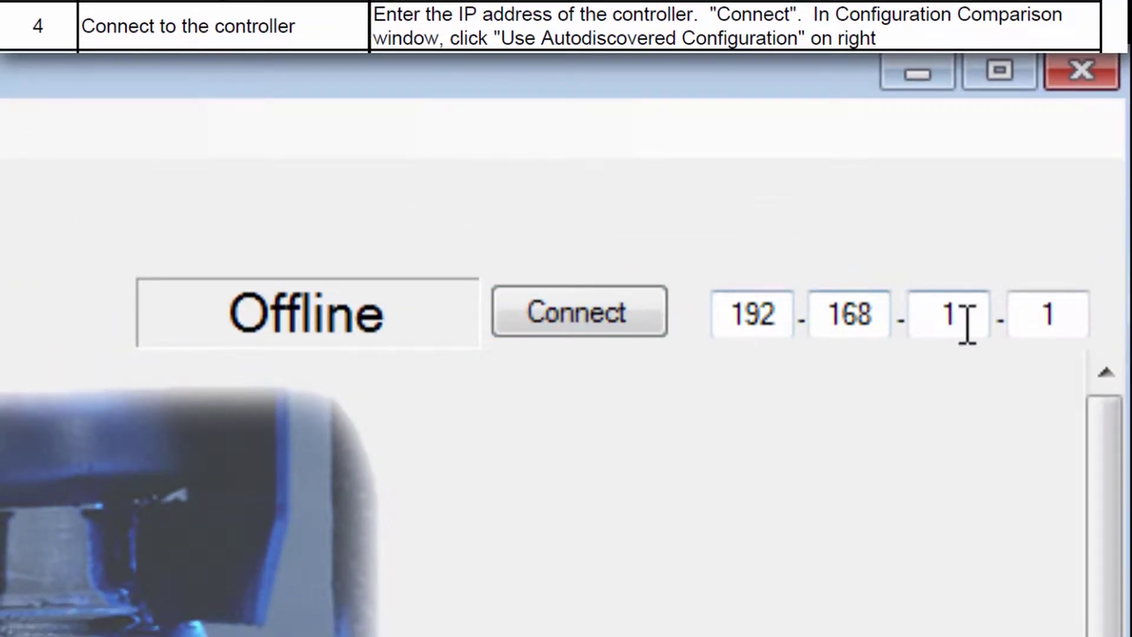
{"action": "double_click", "coordinate": [968, 326]}
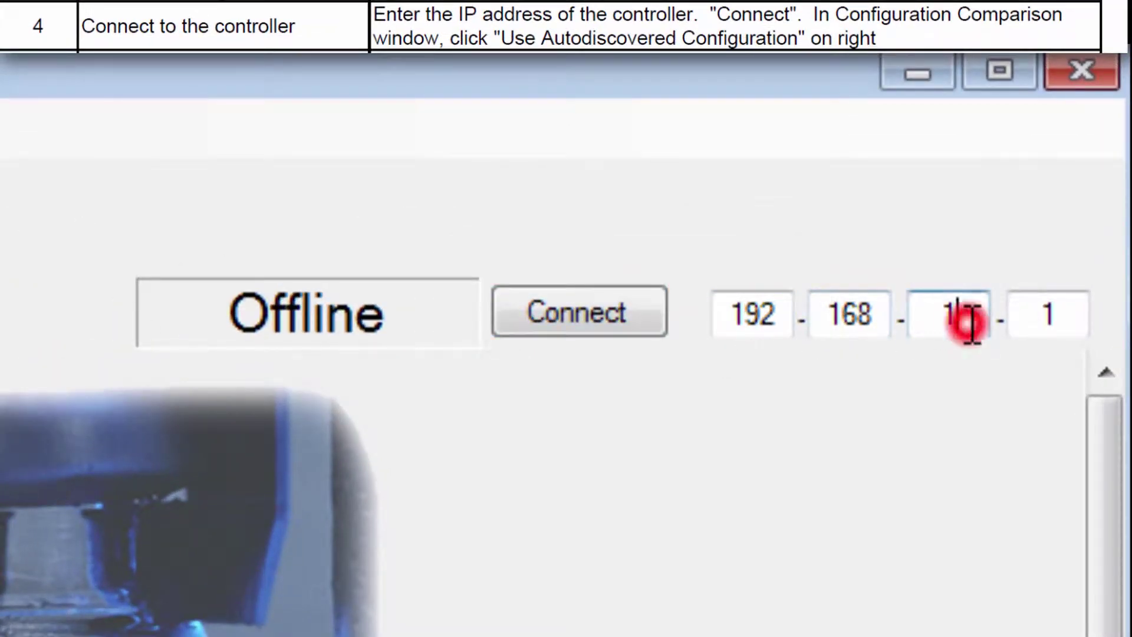
{"action": "type", "text": "15"}
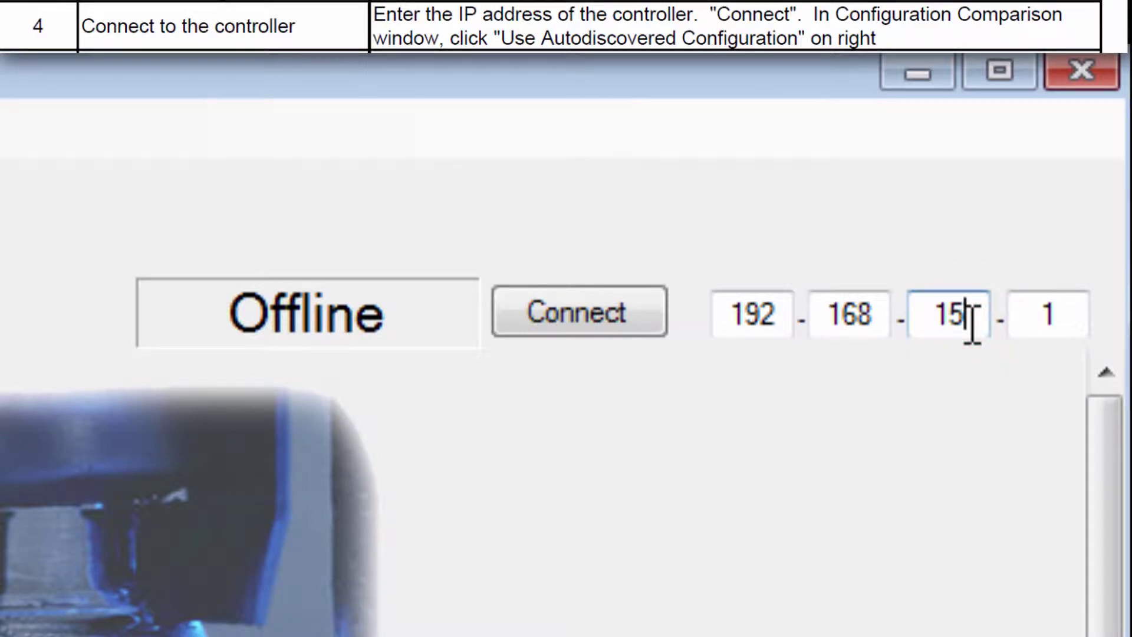
{"action": "key", "text": "Tab"}
{"action": "type", "text": "23"}
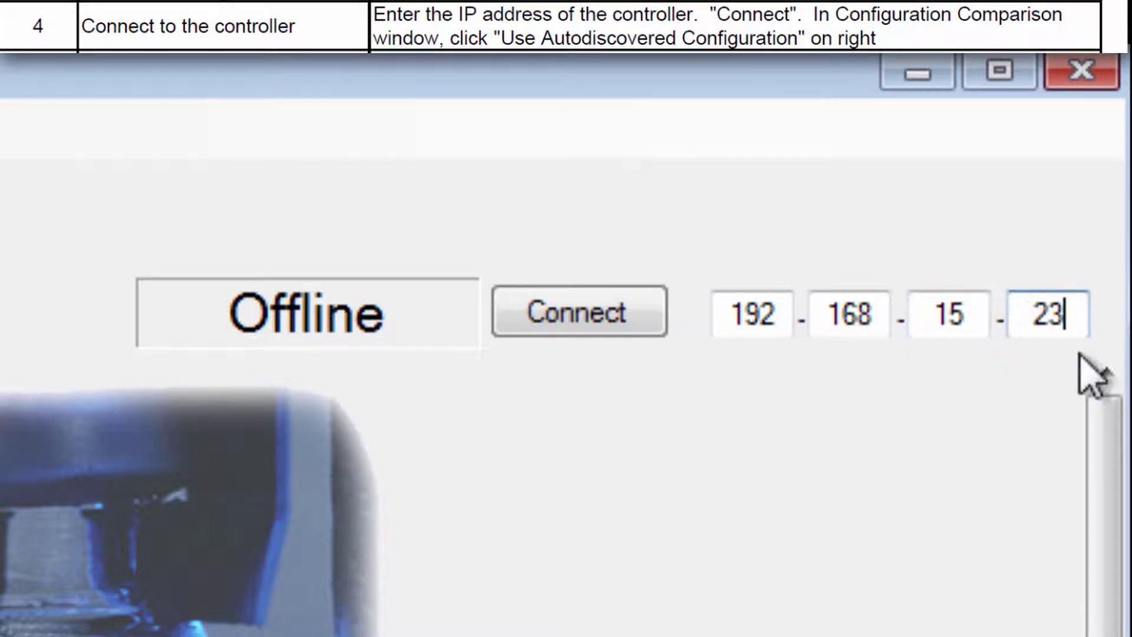
{"action": "left_click", "coordinate": [593, 330]}
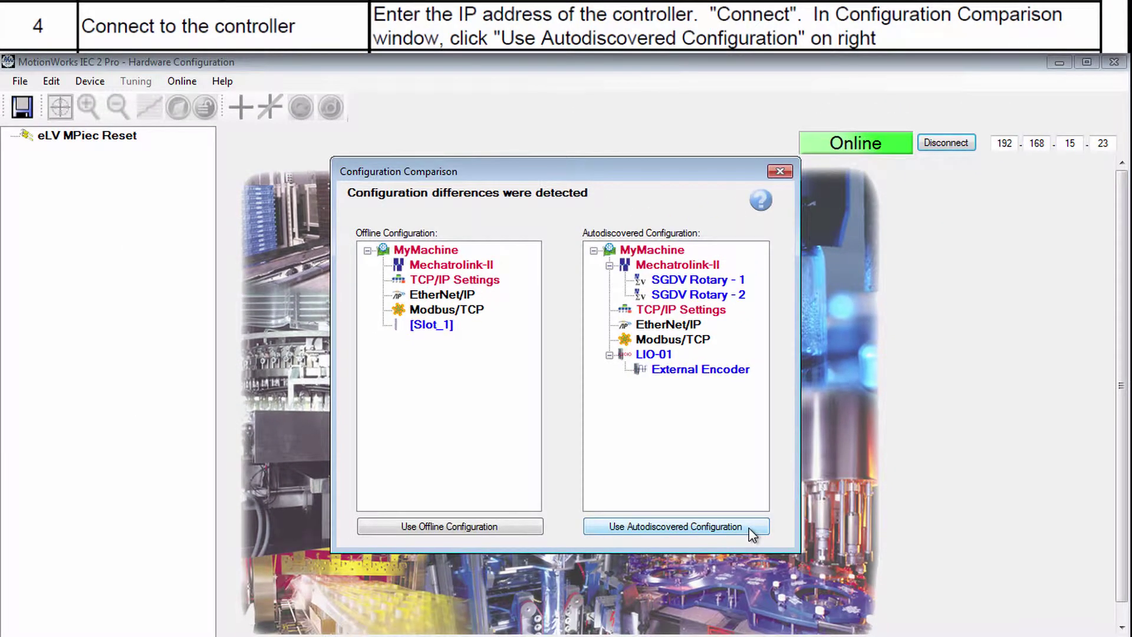
Use the autodiscovered configuration, check MyMachine's Pn 002 and encoder alarms, then select SGDV Rotary - 1.
{"action": "left_click", "coordinate": [752, 534]}
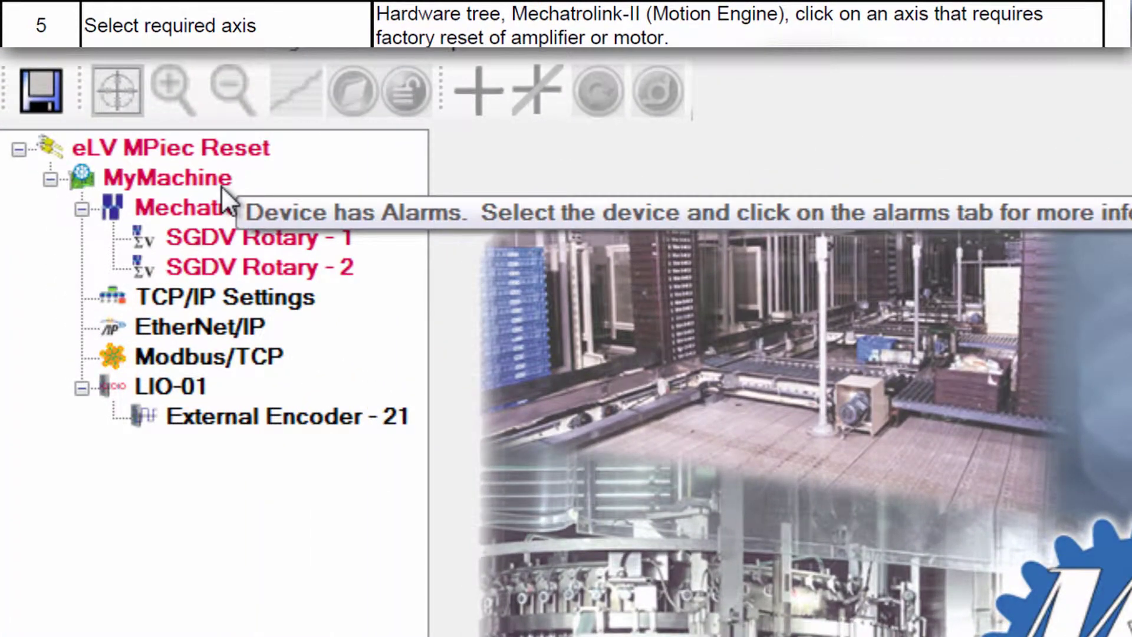
{"action": "left_click", "coordinate": [221, 183]}
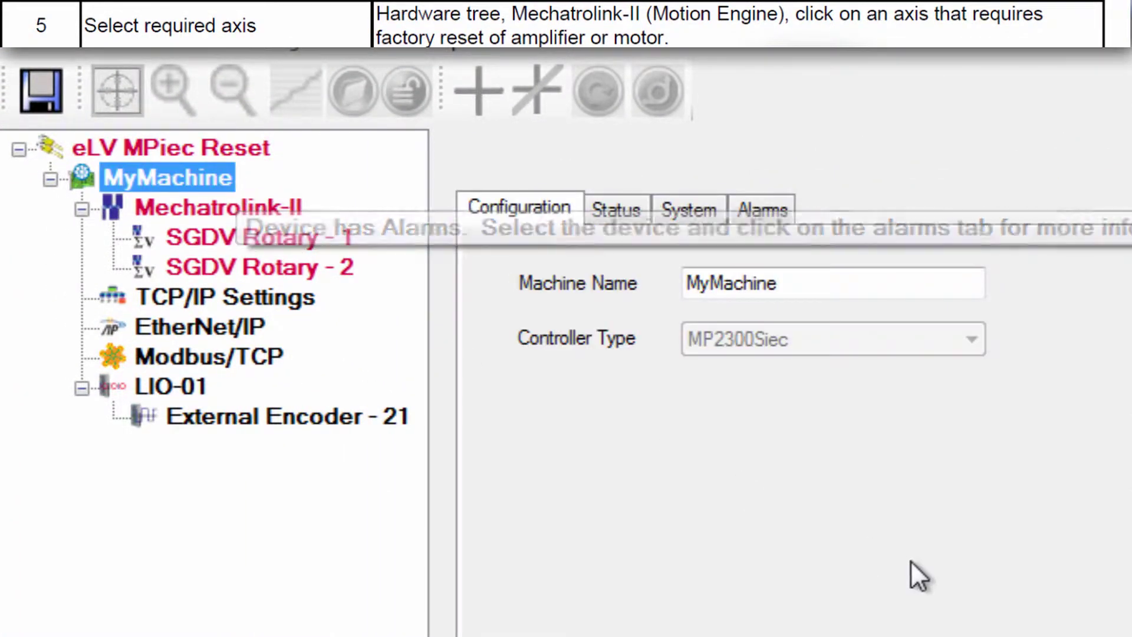
{"action": "left_click", "coordinate": [769, 210]}
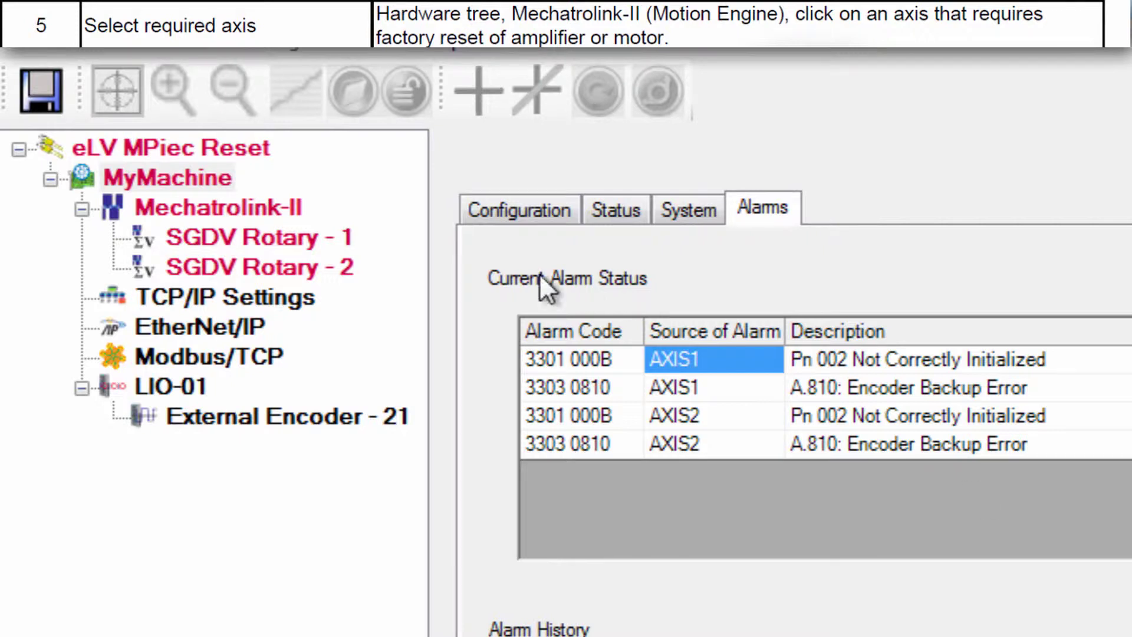
{"action": "left_click", "coordinate": [285, 236]}
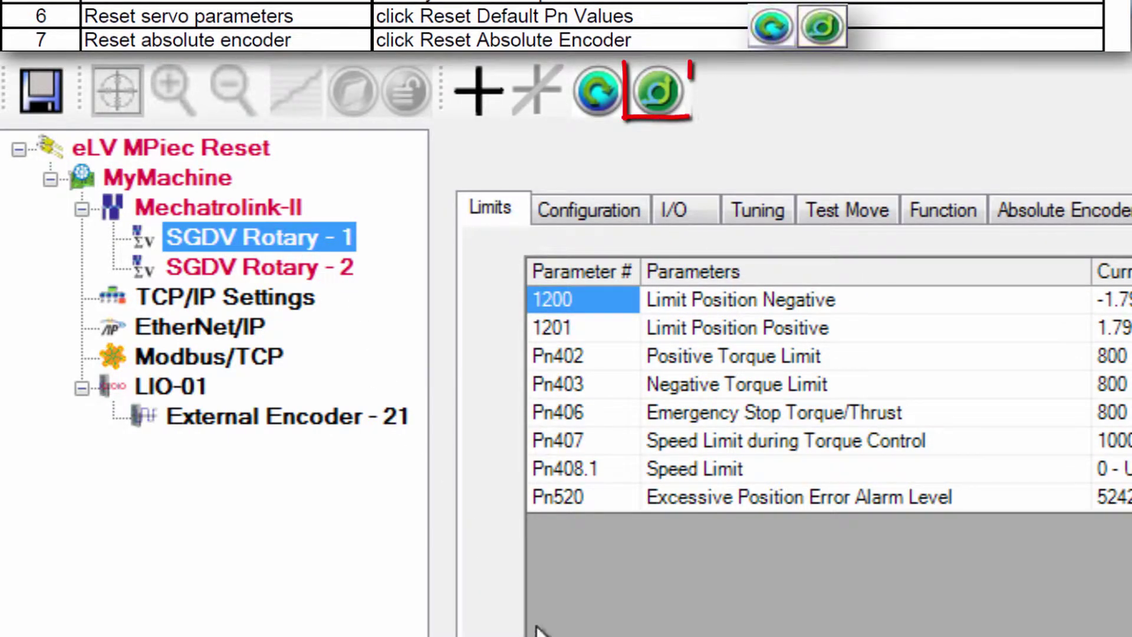
Restore AXIS1 (SGDV Rotary - 1) drive parameters to default Pn values and confirm.
{"action": "left_click", "coordinate": [661, 97]}
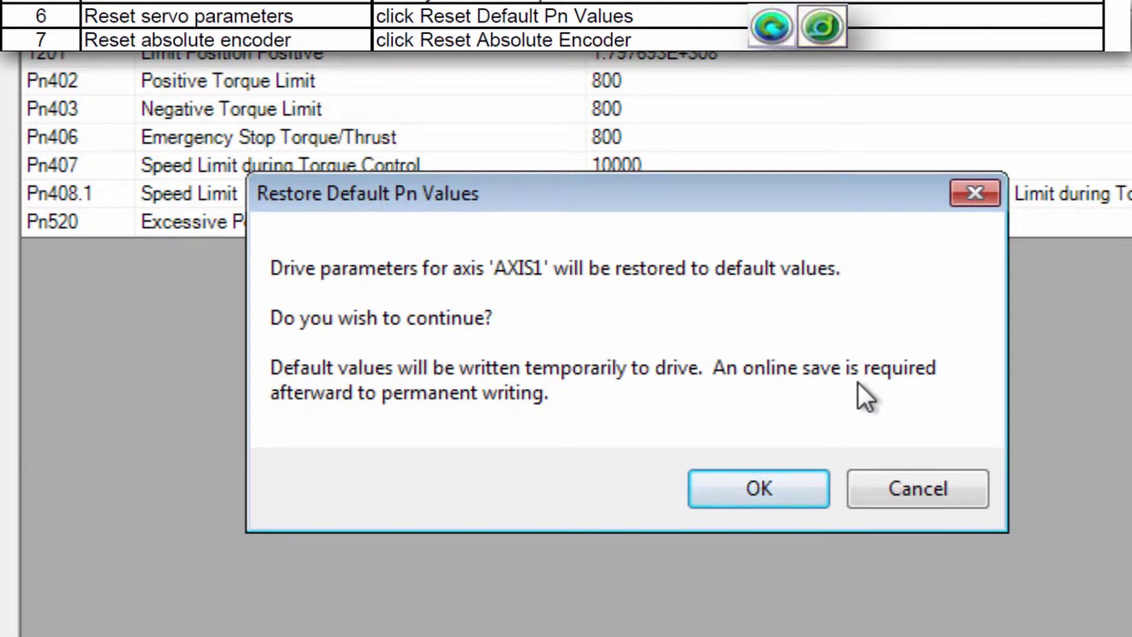
{"action": "left_click", "coordinate": [768, 480]}
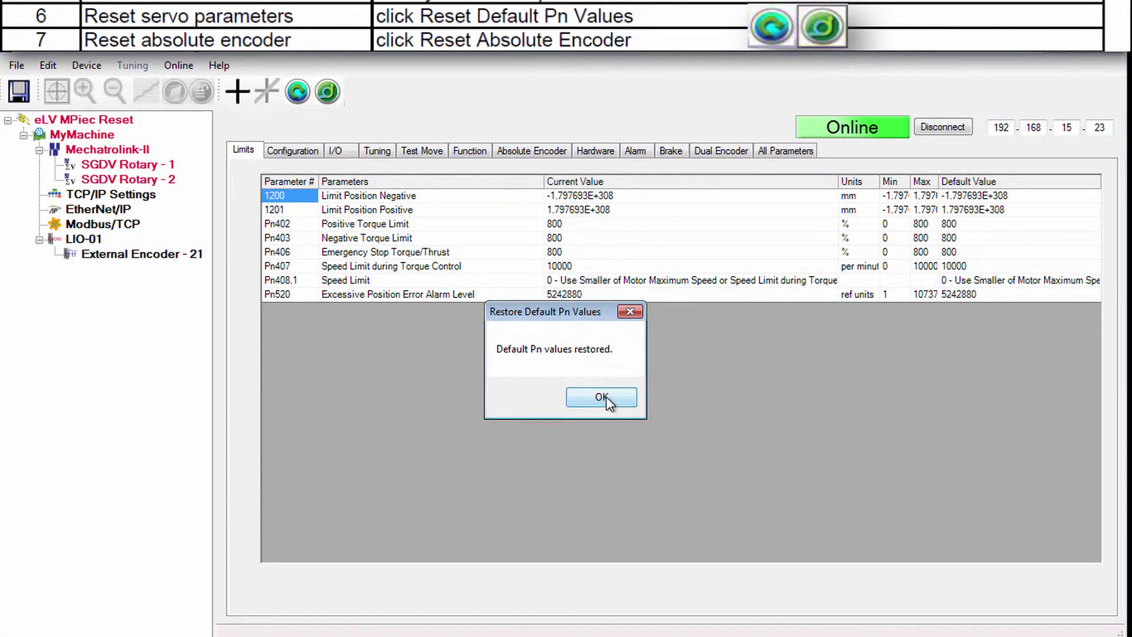
{"action": "left_click", "coordinate": [606, 396]}
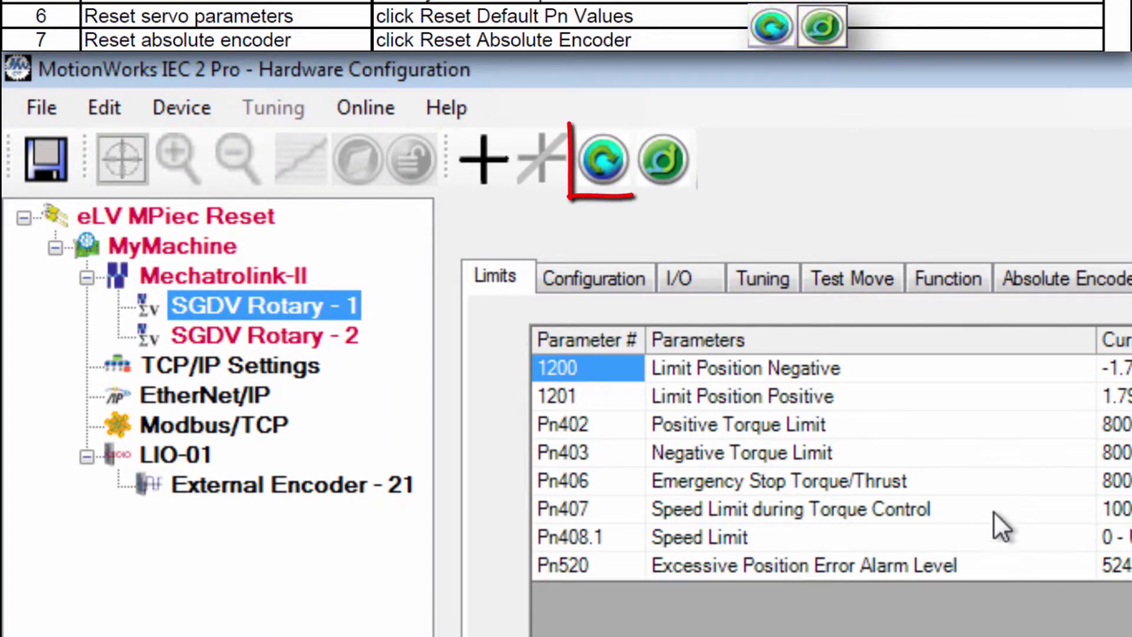
Reset SGDV Rotary - 1's absolute encoder and acknowledge the completion message.
{"action": "left_click", "coordinate": [619, 181]}
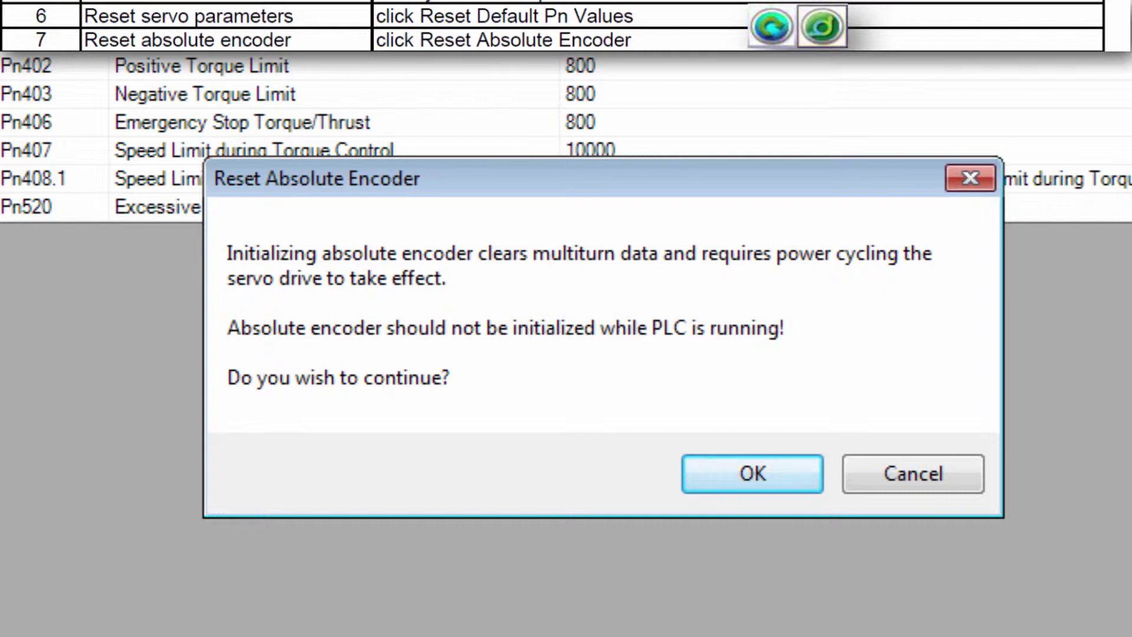
{"action": "left_click", "coordinate": [735, 491]}
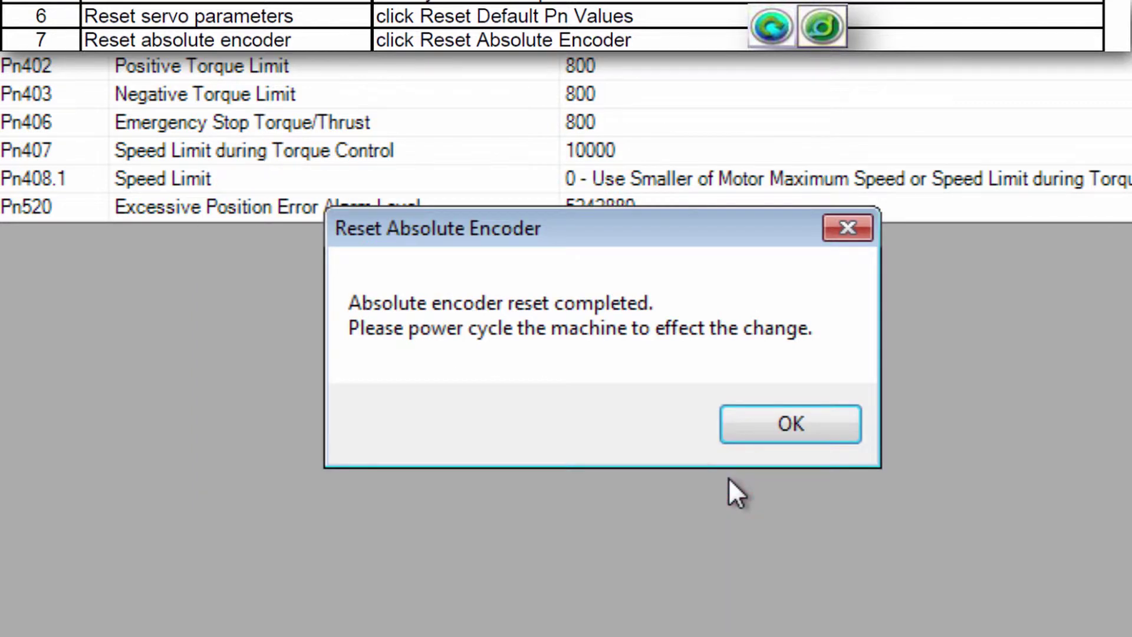
{"action": "left_click", "coordinate": [797, 434]}
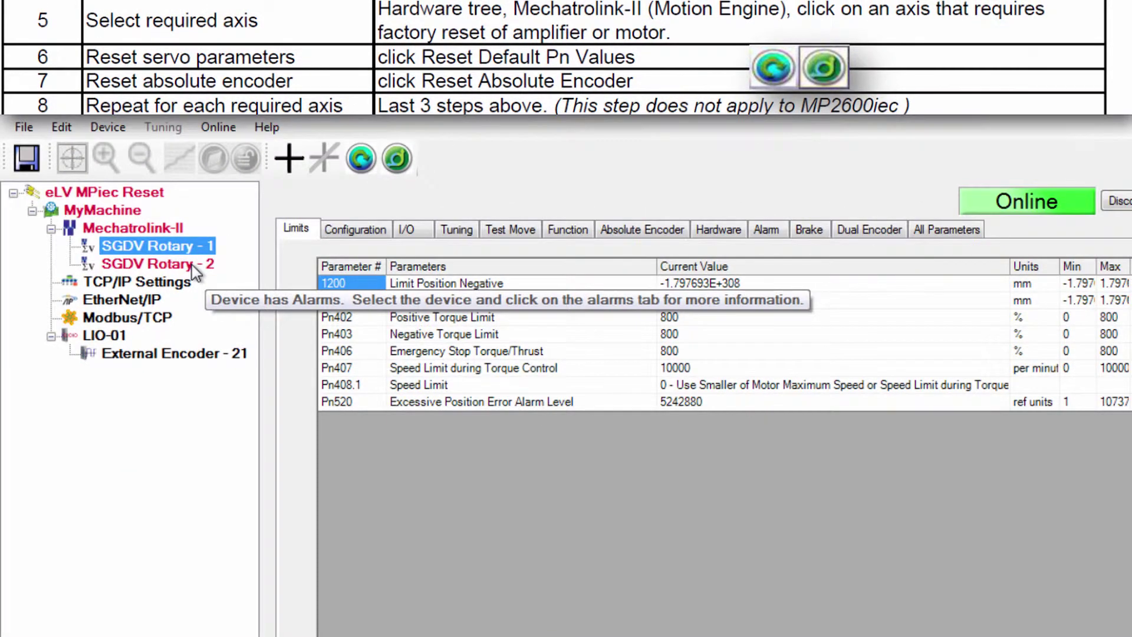
Restore default Pn values on AXIS2 (SGDV Rotary - 2).
{"action": "left_click", "coordinate": [192, 264]}
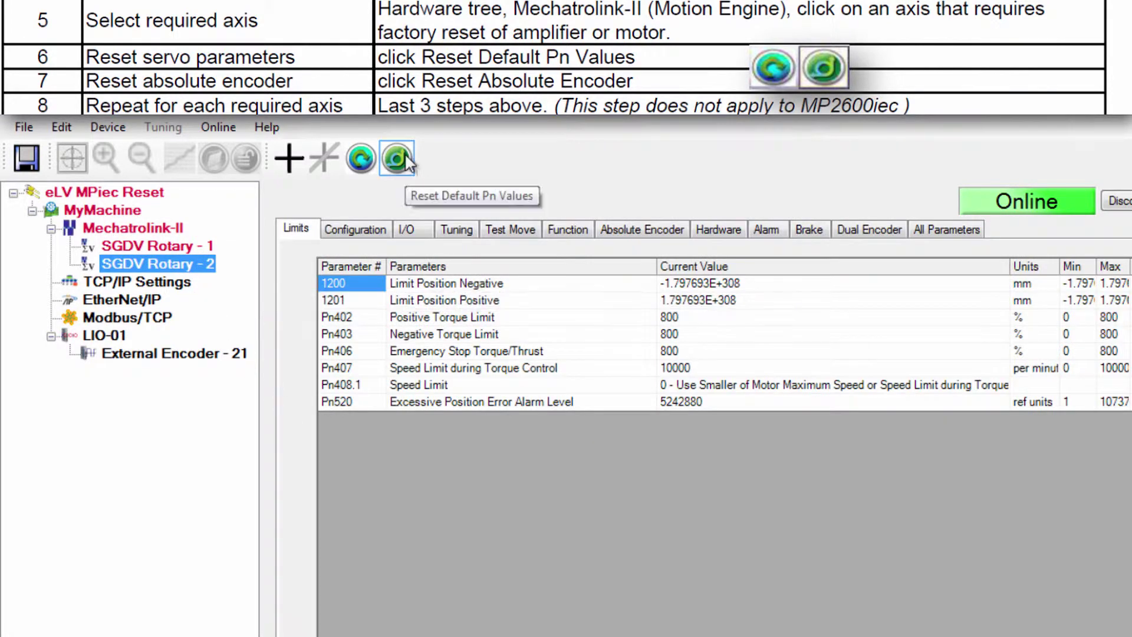
{"action": "left_click", "coordinate": [405, 154]}
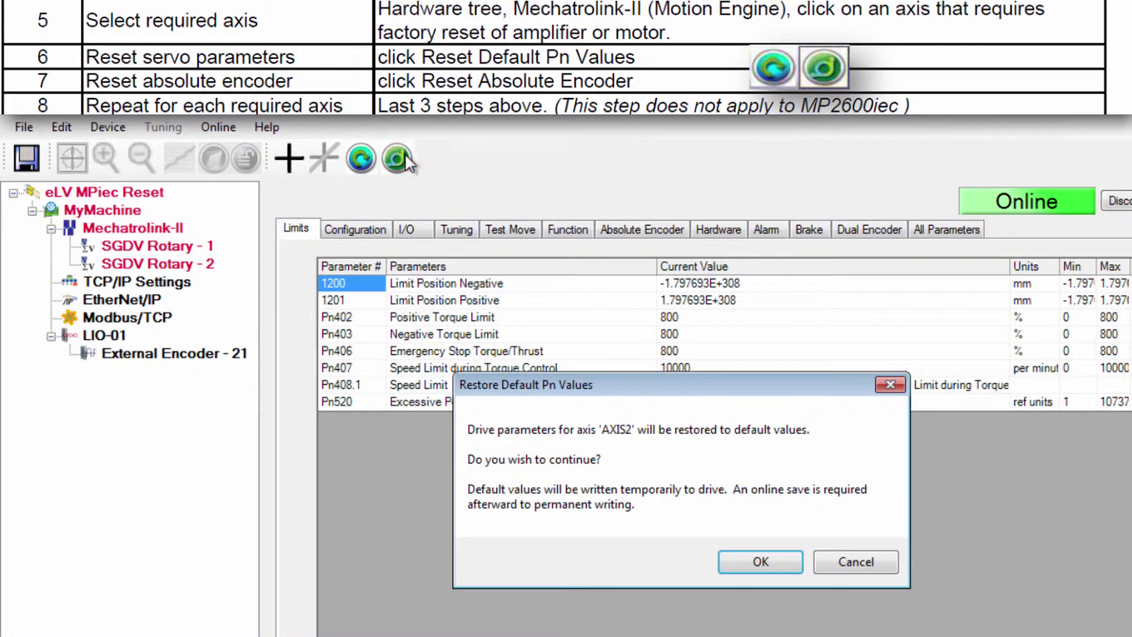
{"action": "left_click", "coordinate": [756, 564]}
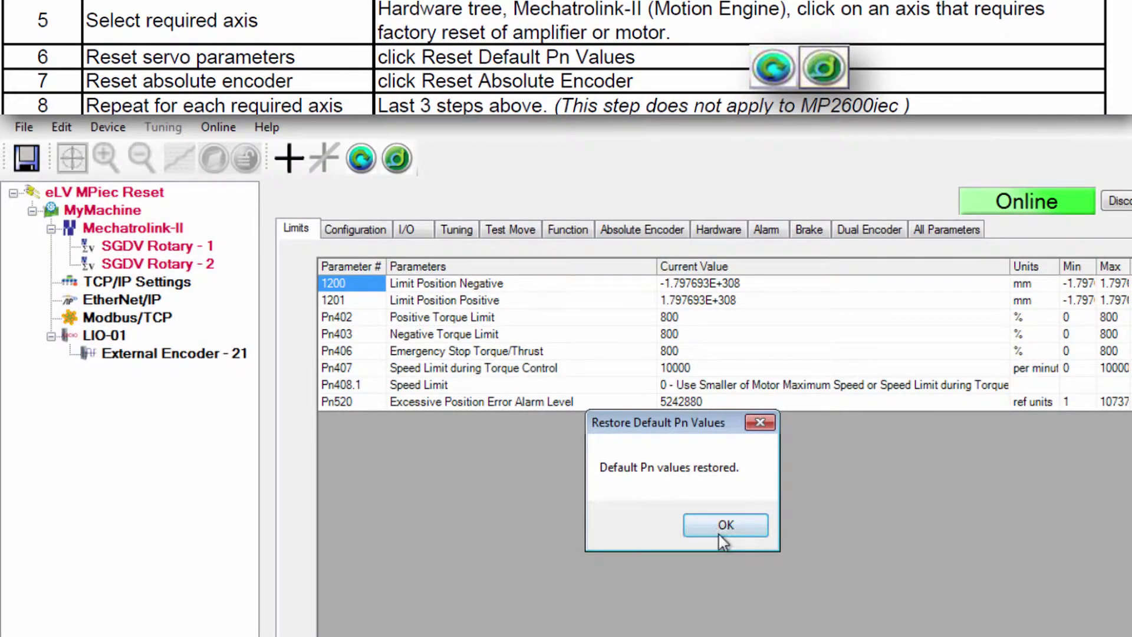
{"action": "left_click", "coordinate": [719, 533]}
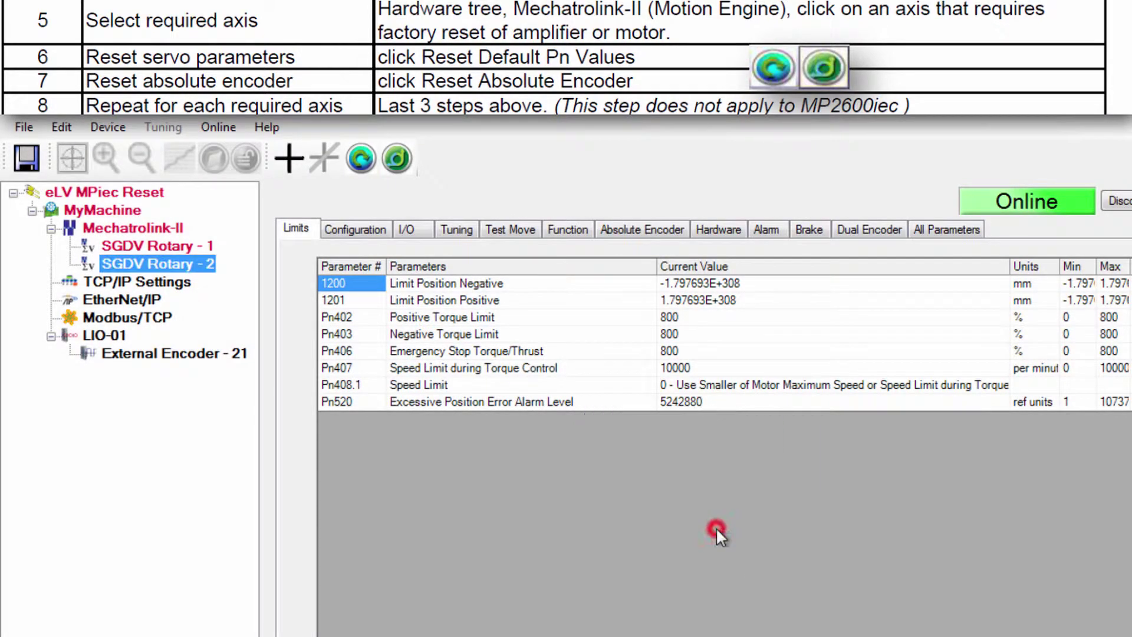
Reset SGDV Rotary - 2's absolute encoder and acknowledge completion.
{"action": "left_click", "coordinate": [371, 169]}
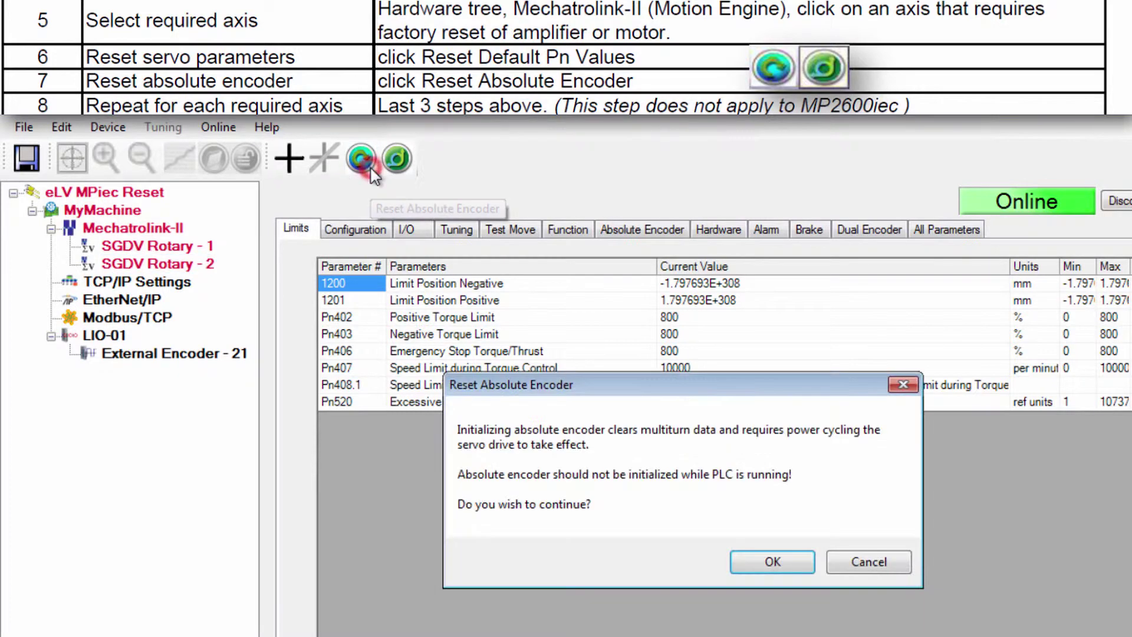
{"action": "left_click", "coordinate": [773, 563]}
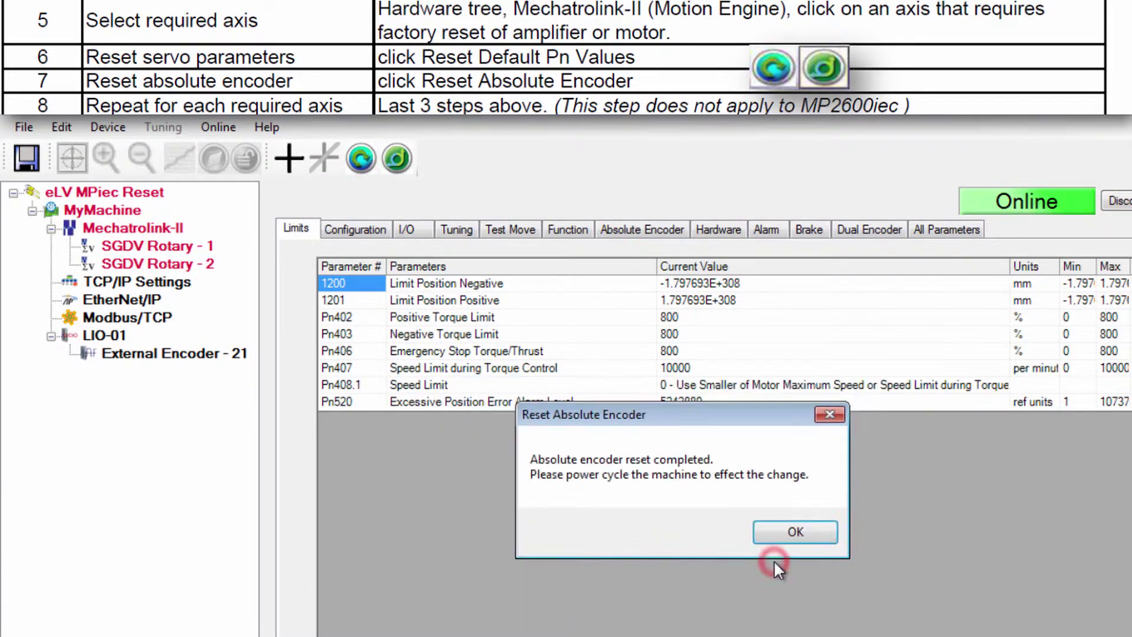
{"action": "left_click", "coordinate": [796, 531]}
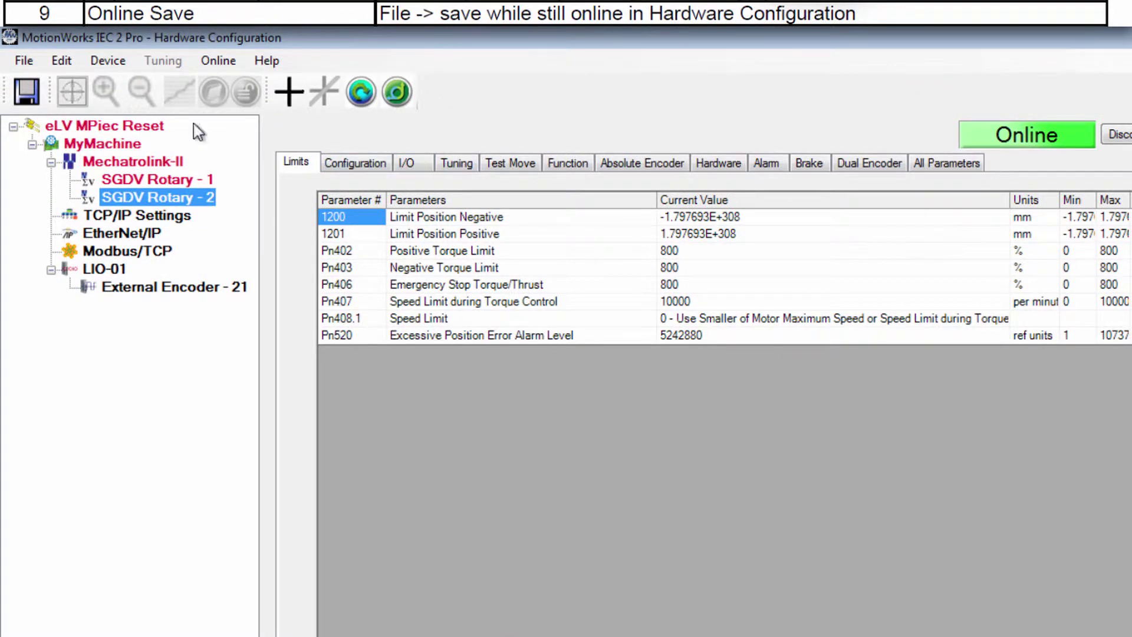
Save the configuration to the controller, then reboot controller 192.168.15.23.
{"action": "left_click", "coordinate": [26, 92]}
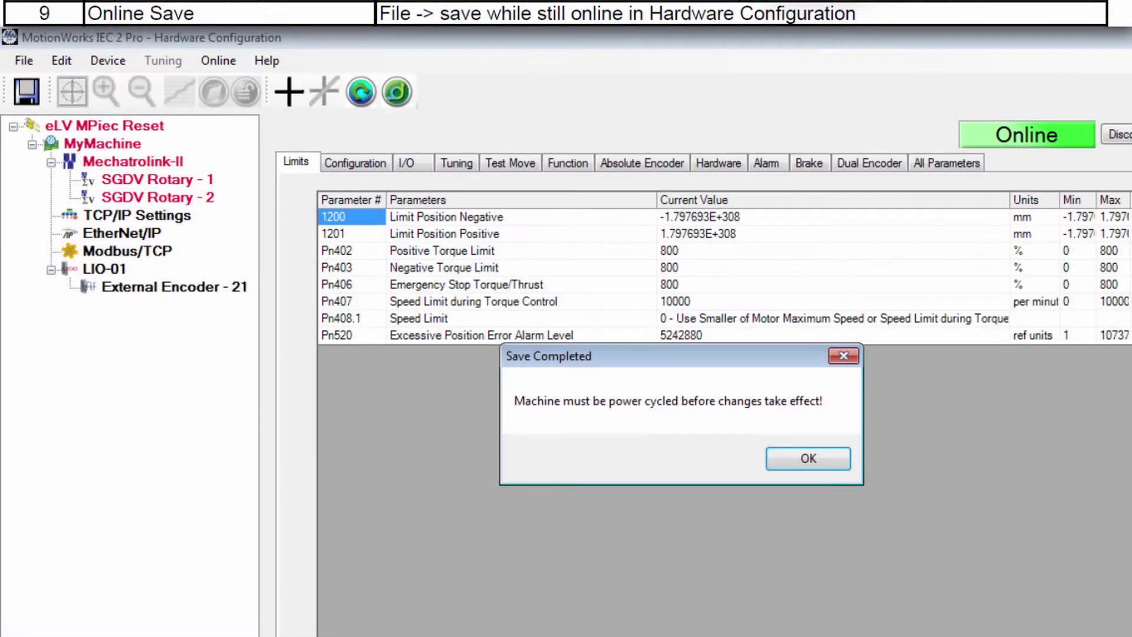
{"action": "left_click", "coordinate": [808, 465]}
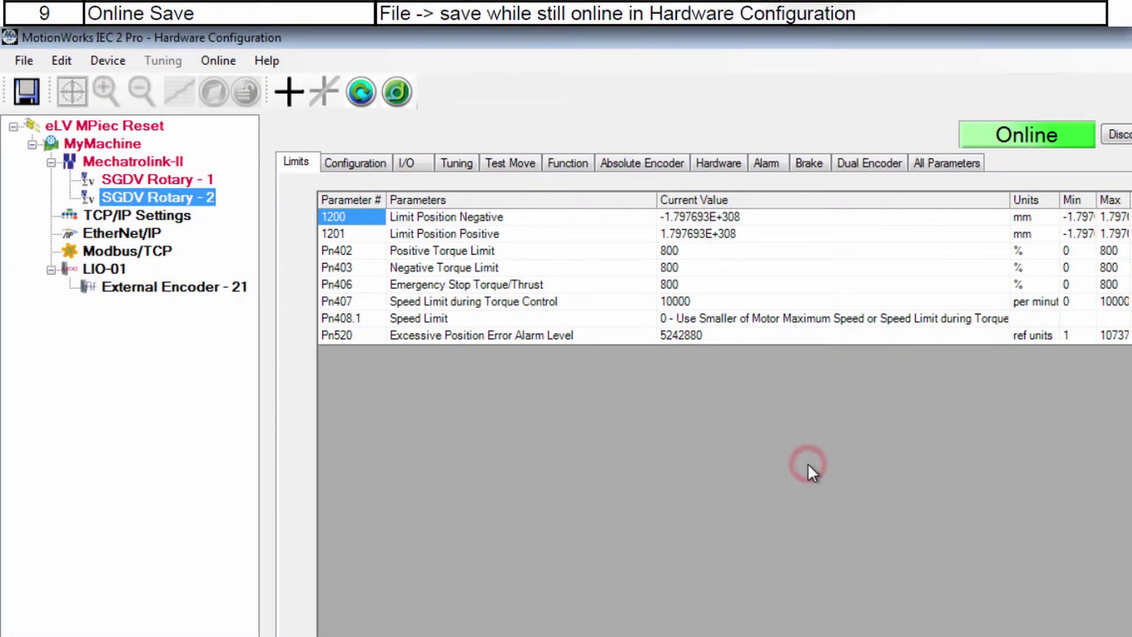
{"action": "left_click", "coordinate": [223, 61]}
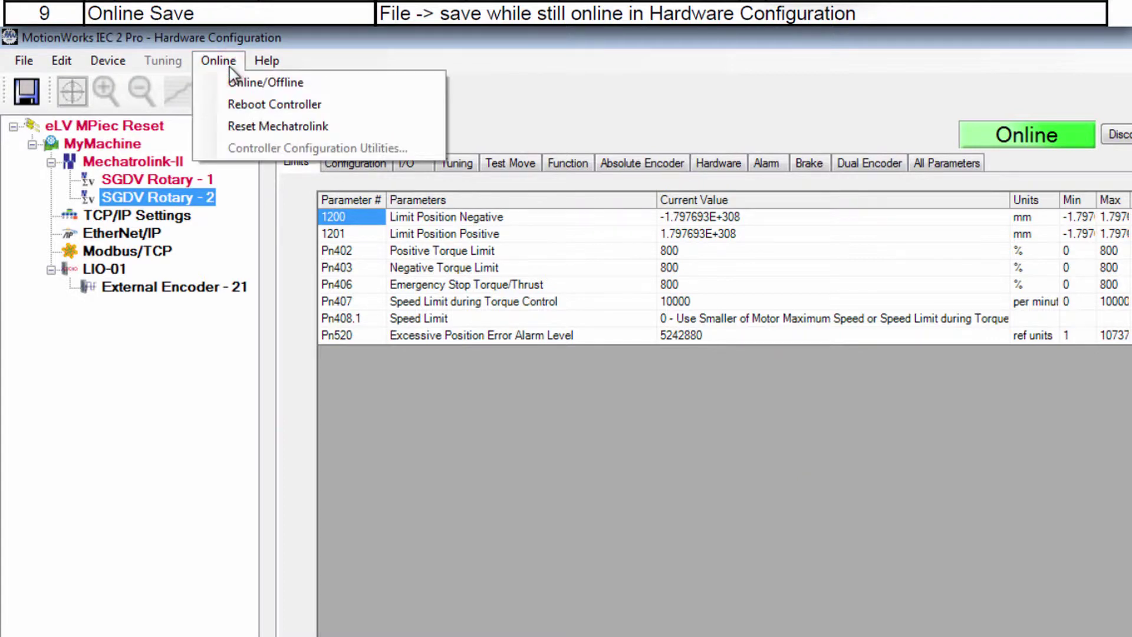
{"action": "left_click", "coordinate": [272, 106]}
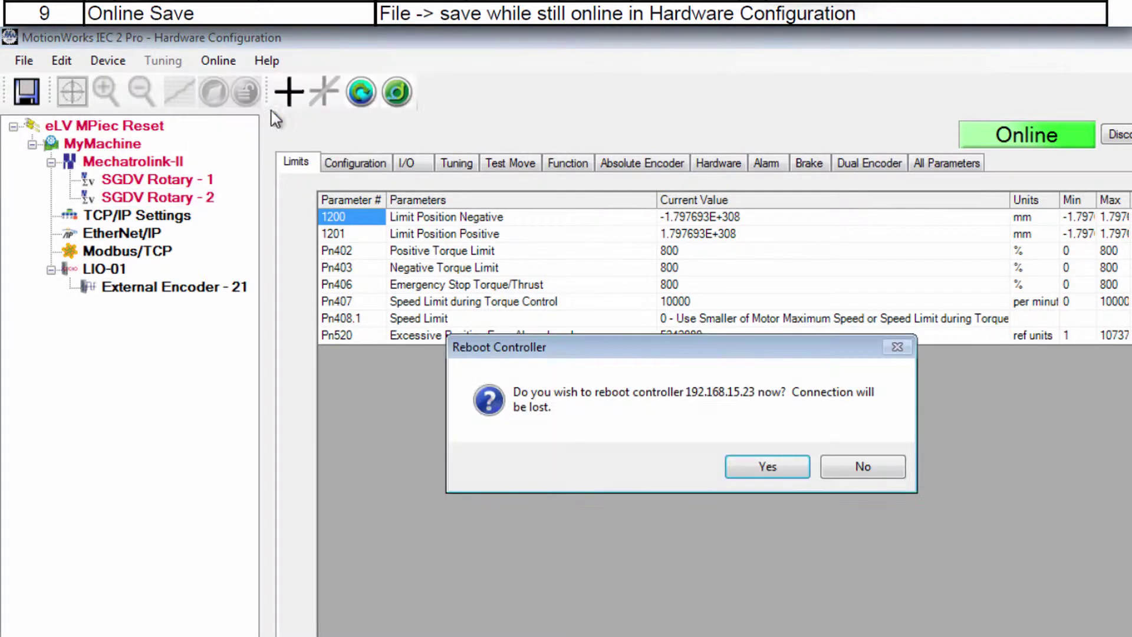
{"action": "left_click", "coordinate": [767, 467]}
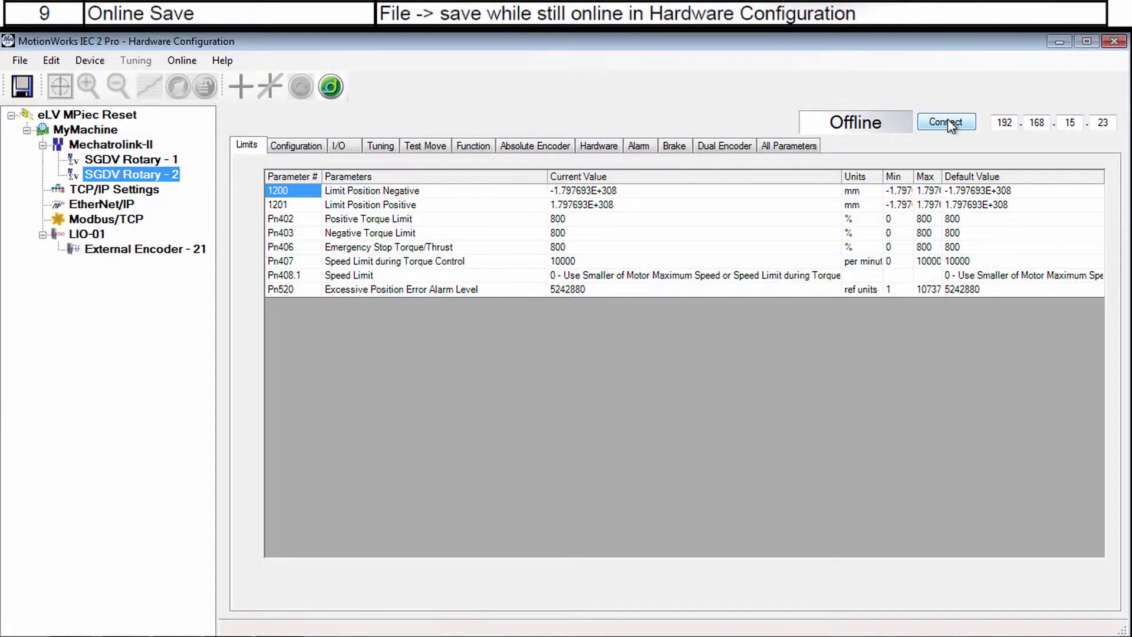
Reconnect MotionWorks to the rebooted controller at 192.168.15.23.
{"action": "left_click", "coordinate": [946, 122]}
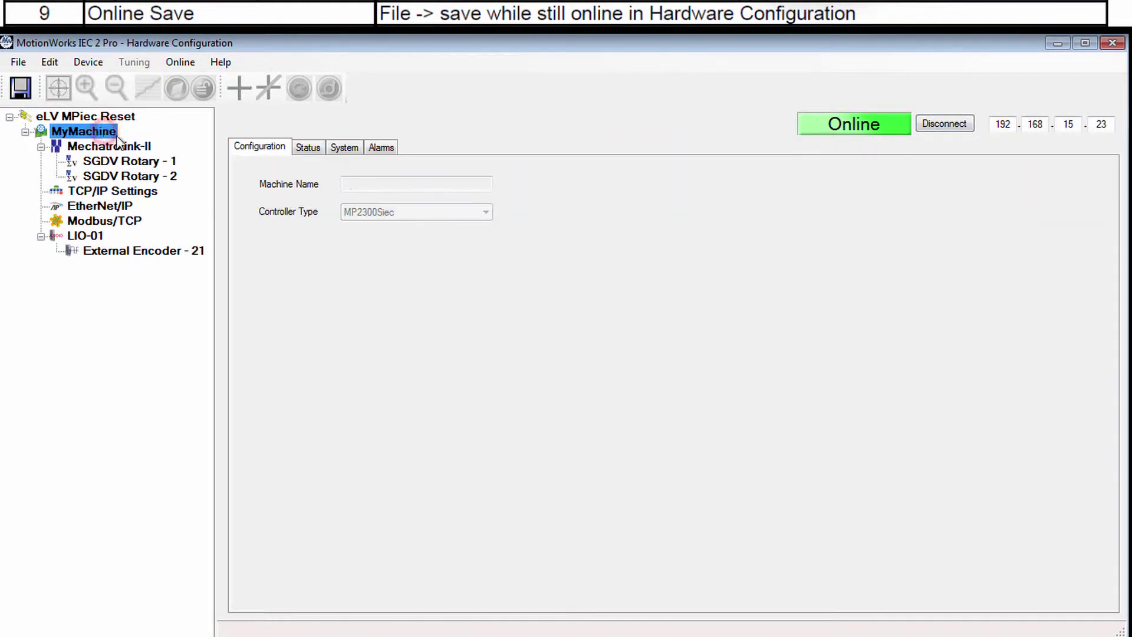
Select MyMachine in the hardware tree to bring up its alarm status and history.
{"action": "left_click", "coordinate": [387, 150]}
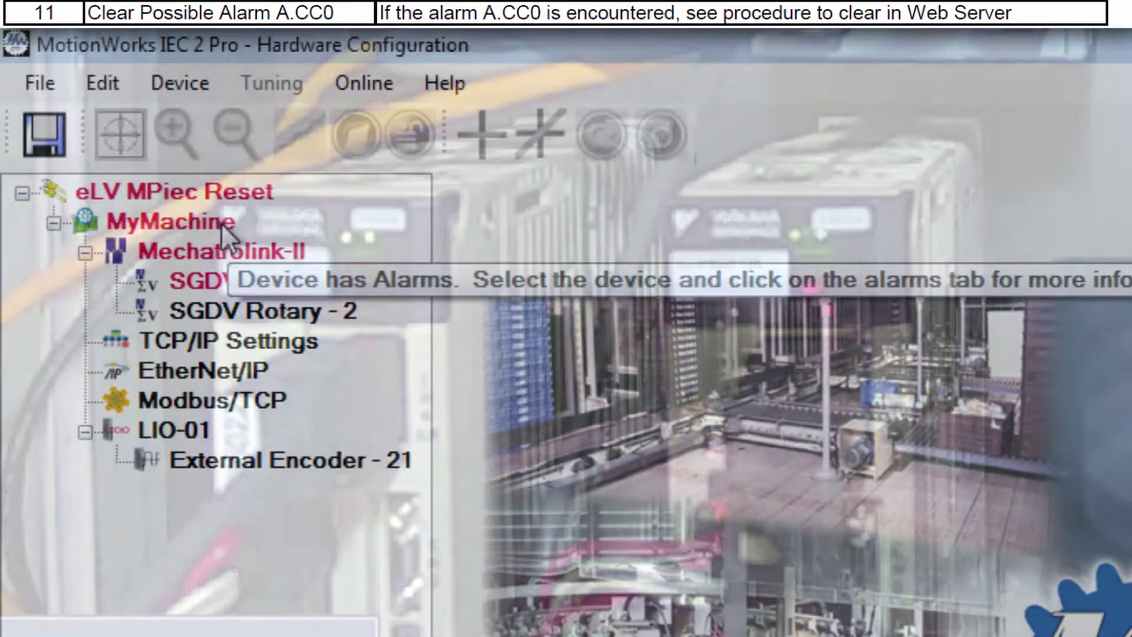
Show MyMachine's current alarms, revealing A.CC0 on AXIS1, then bring up the MP2300Siec web server.
{"action": "left_click", "coordinate": [222, 223]}
{"action": "left_click", "coordinate": [767, 254]}
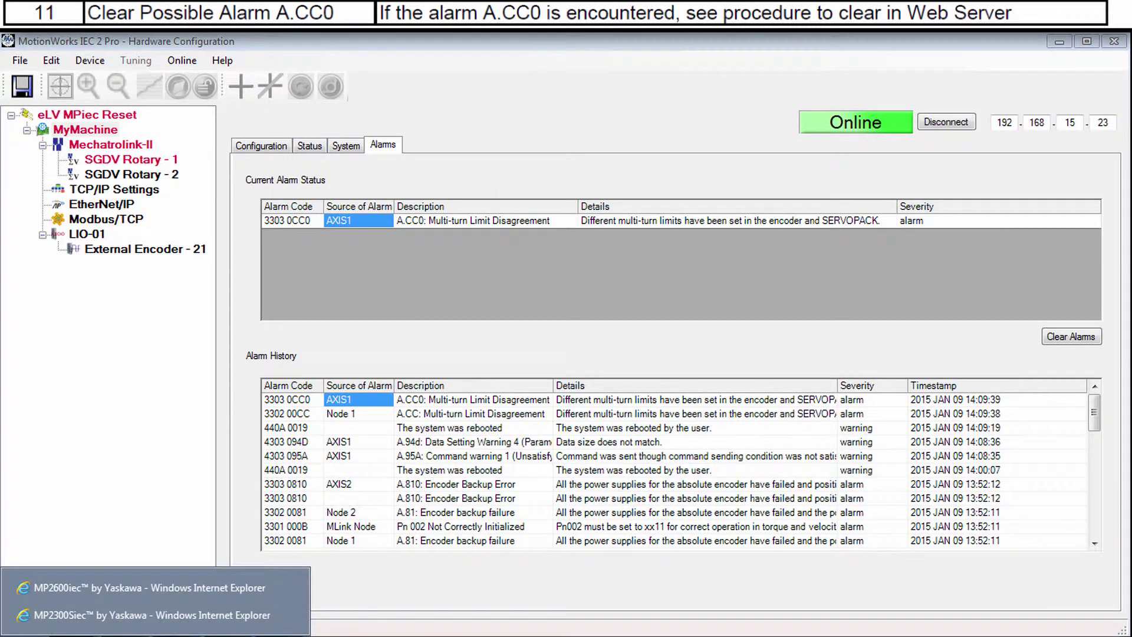
{"action": "left_click", "coordinate": [77, 618]}
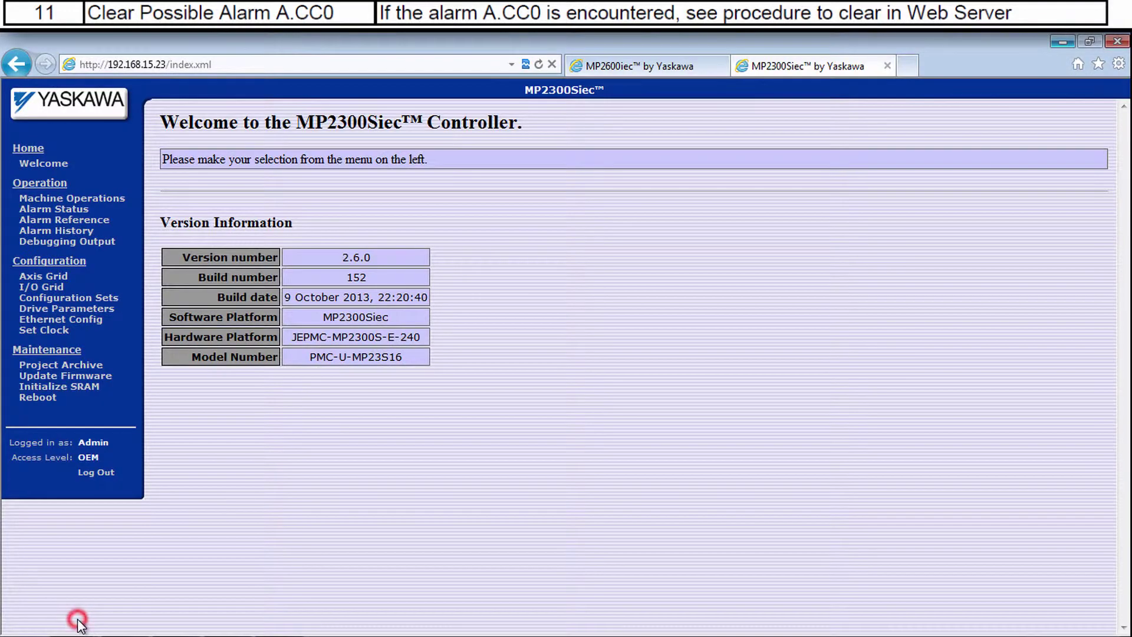
Reset AXIS1's encoder multiturn limit via Machine Operations > Drive Pn and confirm.
{"action": "left_click", "coordinate": [118, 201]}
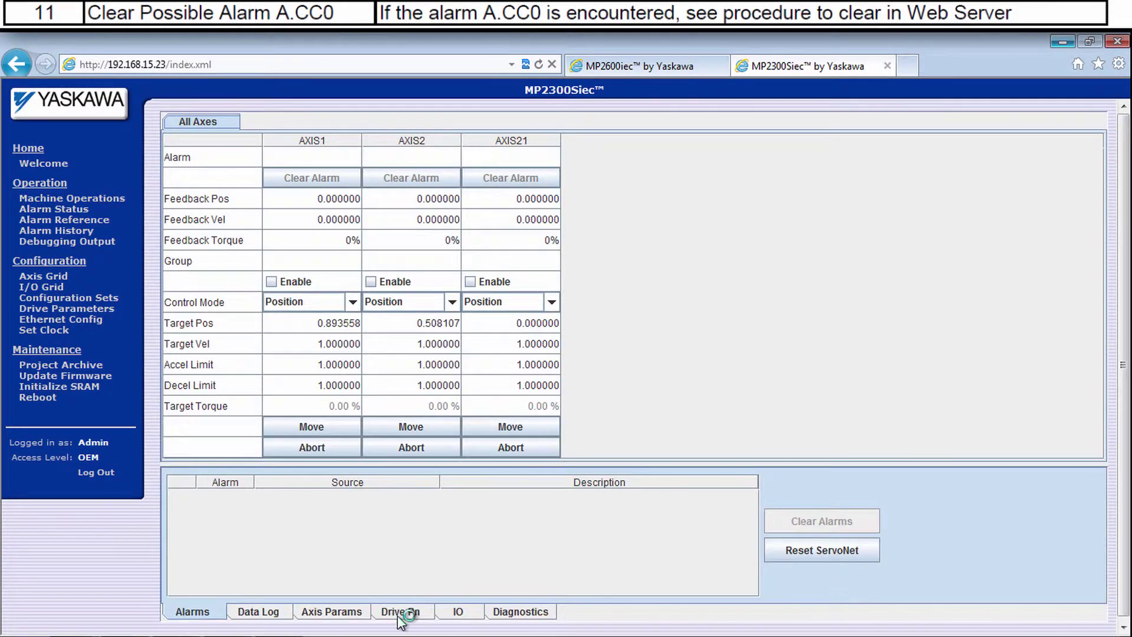
{"action": "left_click", "coordinate": [418, 613]}
{"action": "left_click", "coordinate": [295, 494]}
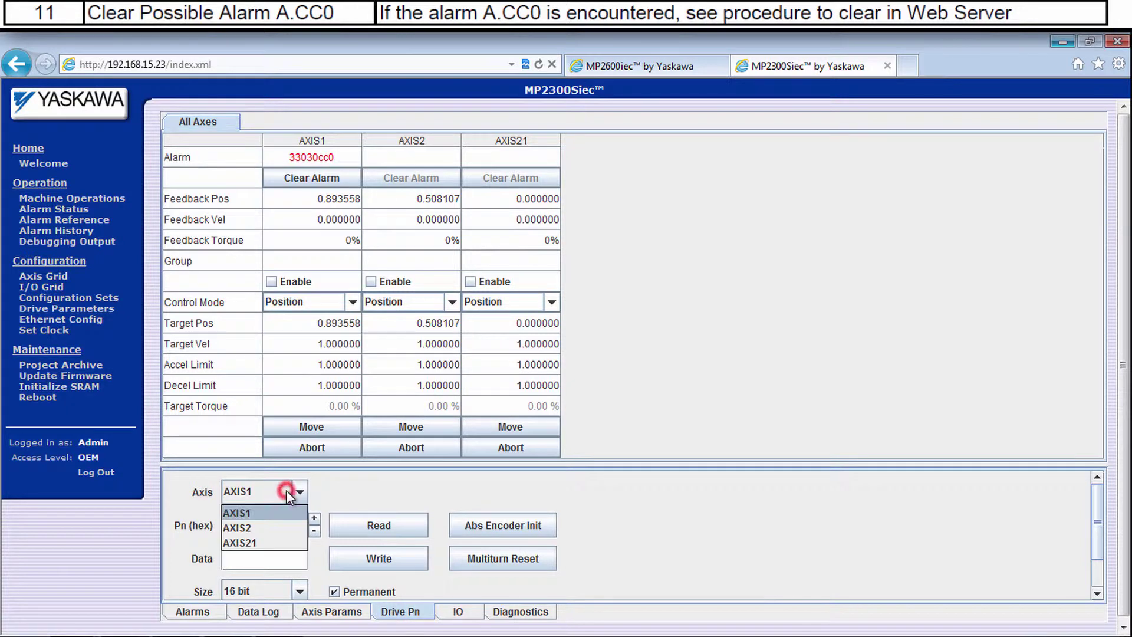
{"action": "left_click", "coordinate": [295, 494]}
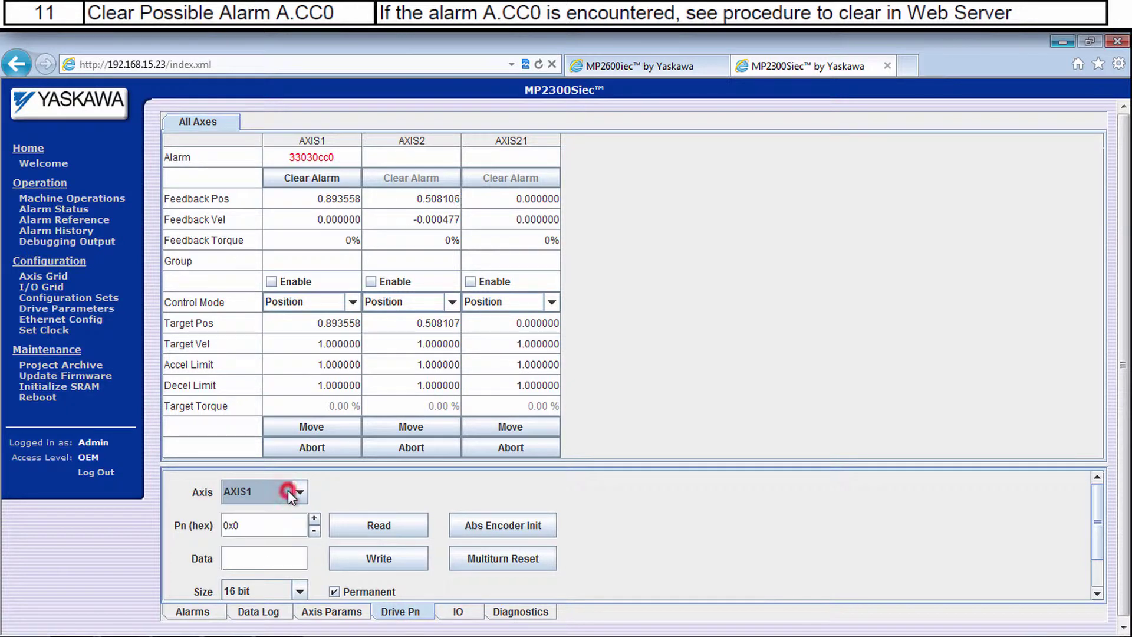
{"action": "left_click", "coordinate": [509, 562]}
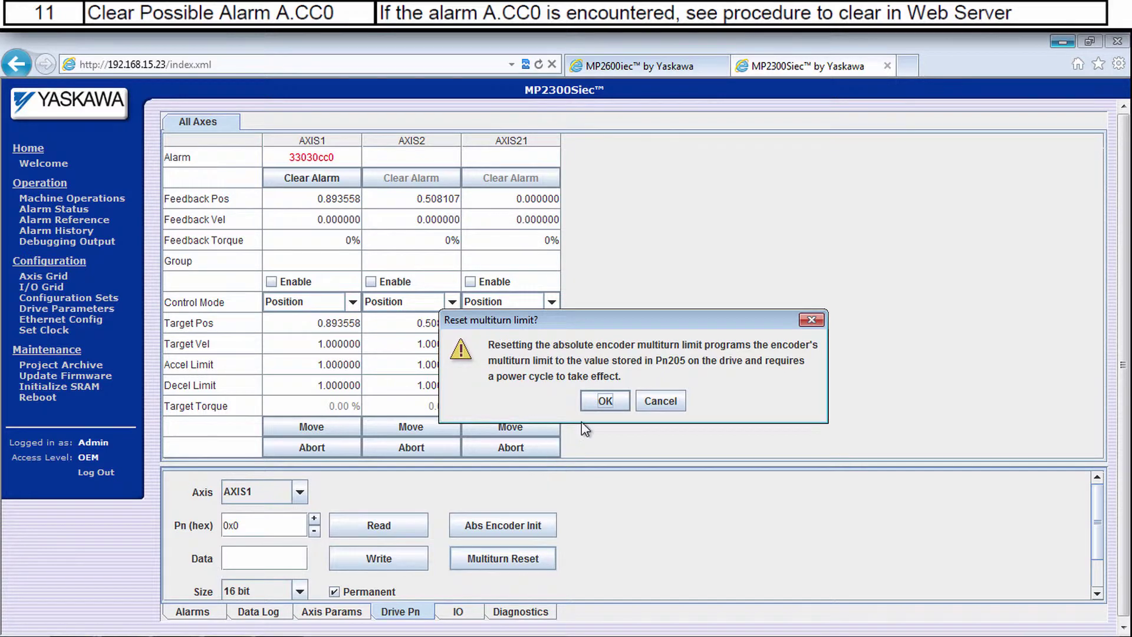
{"action": "left_click", "coordinate": [606, 401]}
{"action": "left_click", "coordinate": [270, 68]}
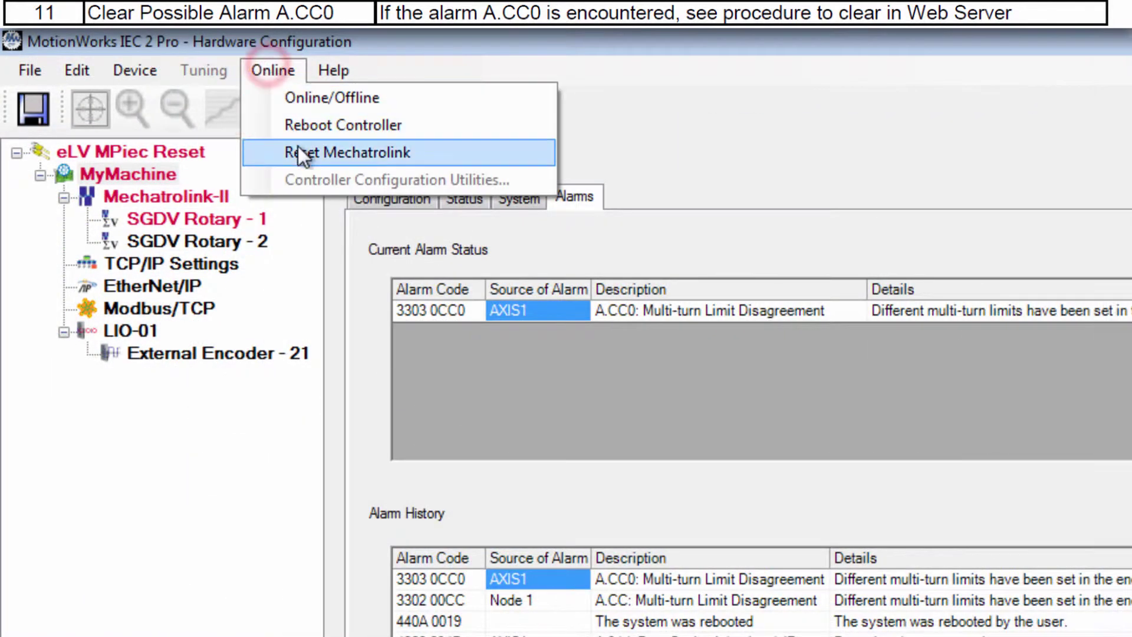
Reboot the controller again and confirm with Yes.
{"action": "left_click", "coordinate": [302, 125]}
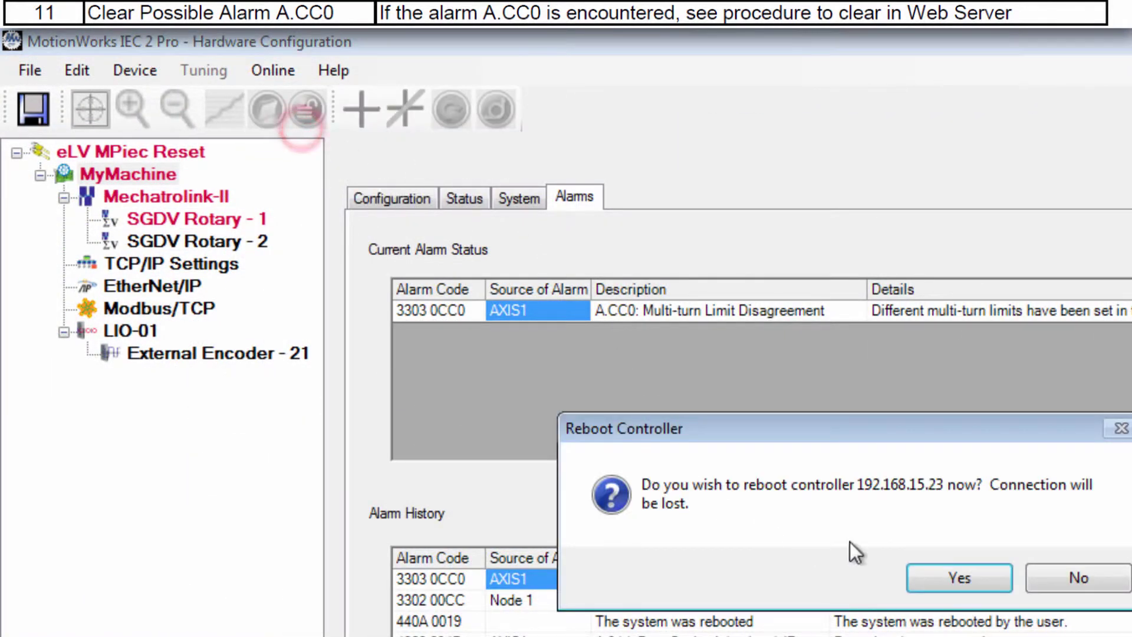
{"action": "left_click", "coordinate": [967, 581]}
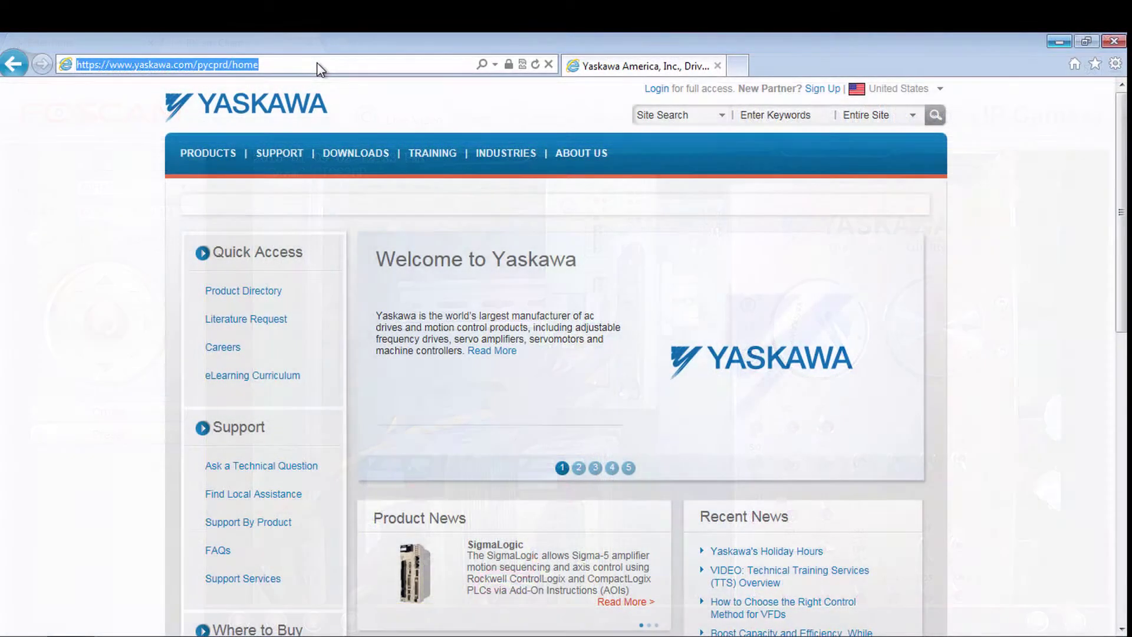
Go to yaskawa.com/iec and open the MP2310iec product page.
{"action": "type", "text": "yaskawa.com/iec"}
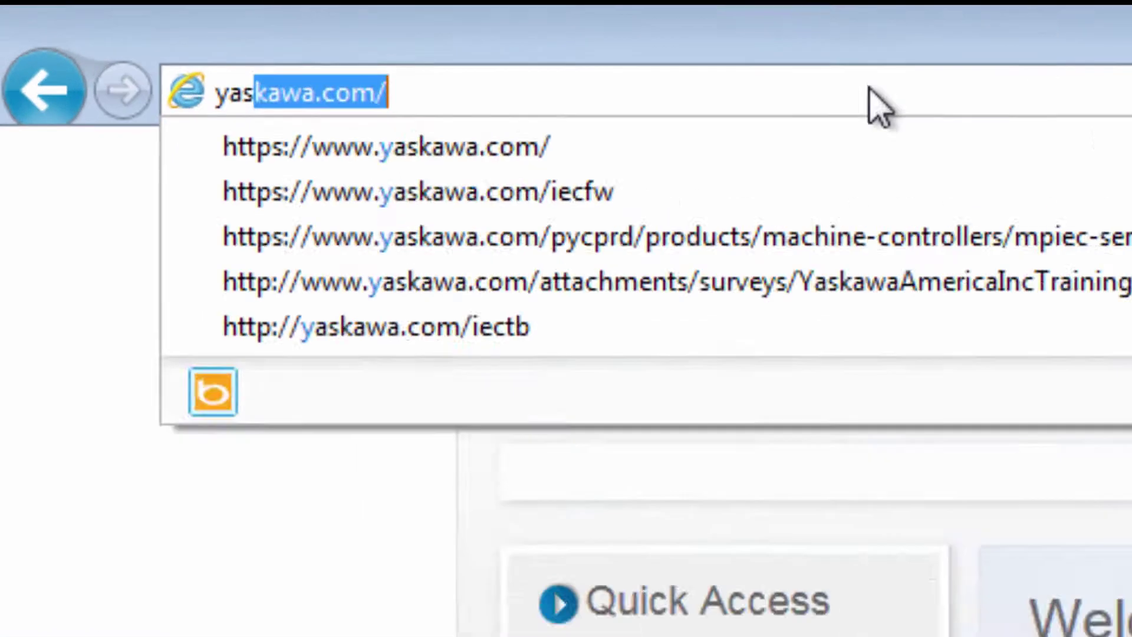
{"action": "key", "text": "Return"}
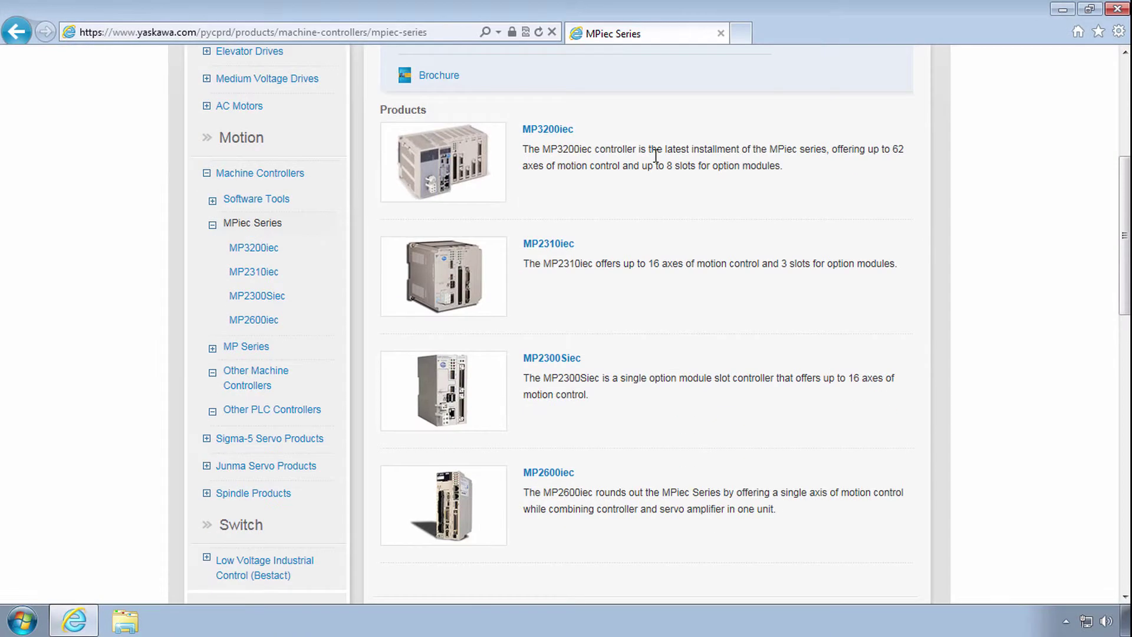
{"action": "left_click", "coordinate": [551, 255]}
{"action": "left_click", "coordinate": [752, 335]}
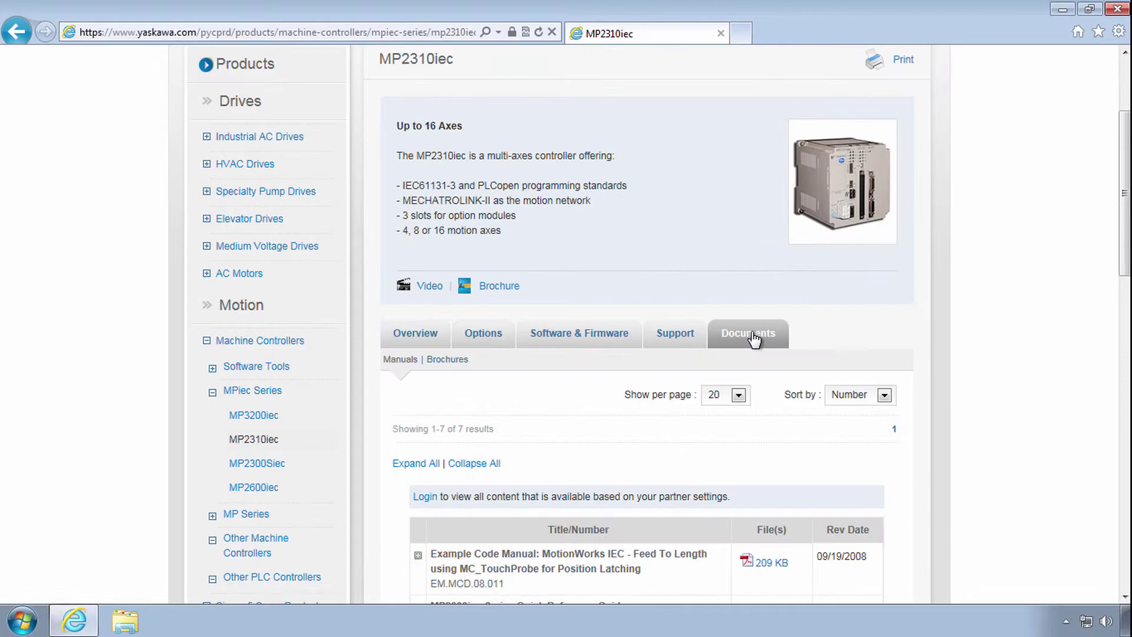
List the MP2310iec Support tab's eLearning Curriculum modules and videos.
{"action": "left_click", "coordinate": [579, 334]}
{"action": "scroll", "coordinate": [575, 376], "scroll_direction": "down", "scroll_amount": 3}
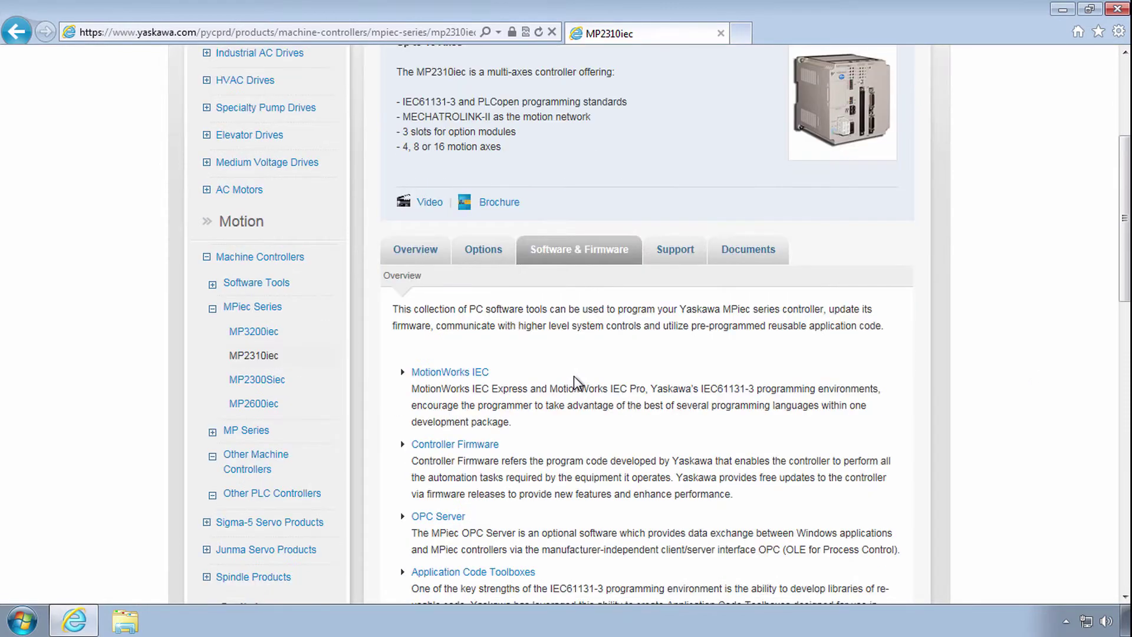
{"action": "left_click", "coordinate": [675, 171]}
{"action": "left_click", "coordinate": [510, 191]}
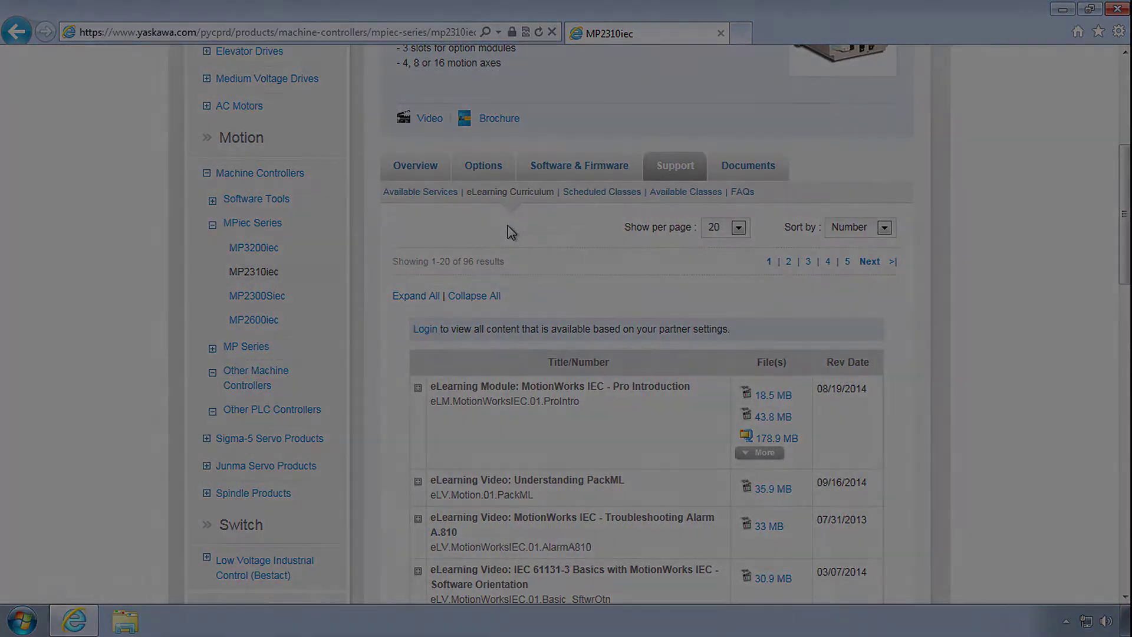